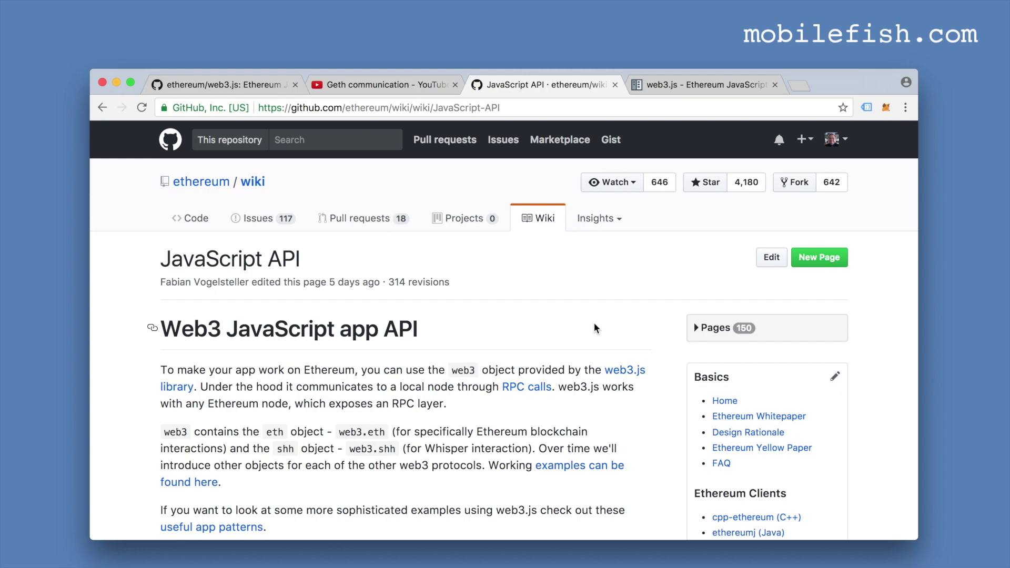
Open the web3.js releases list and page to the older releases past the v1.0.0 betas
scroll(595, 323, "down", 3)
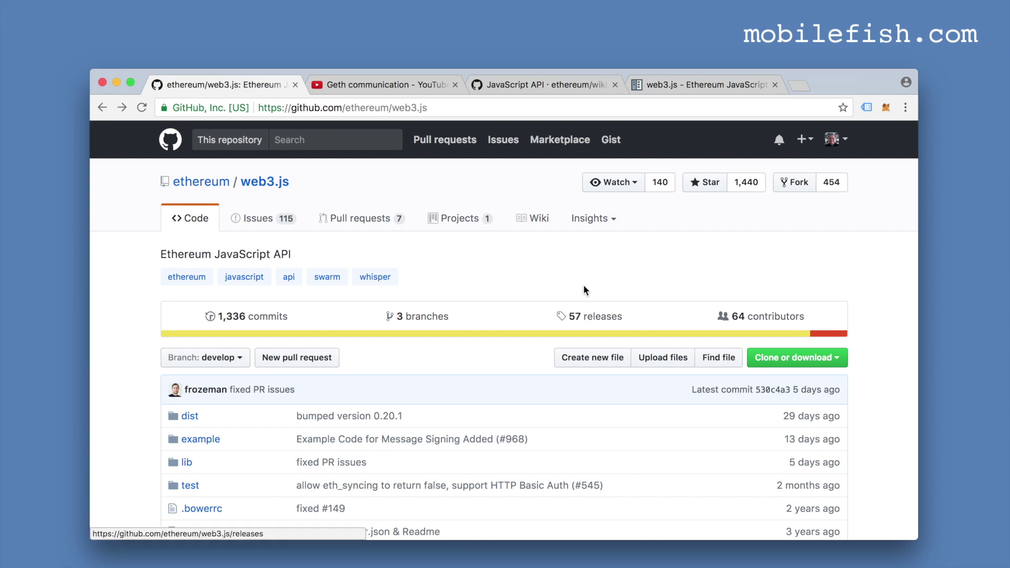
left_click(617, 320)
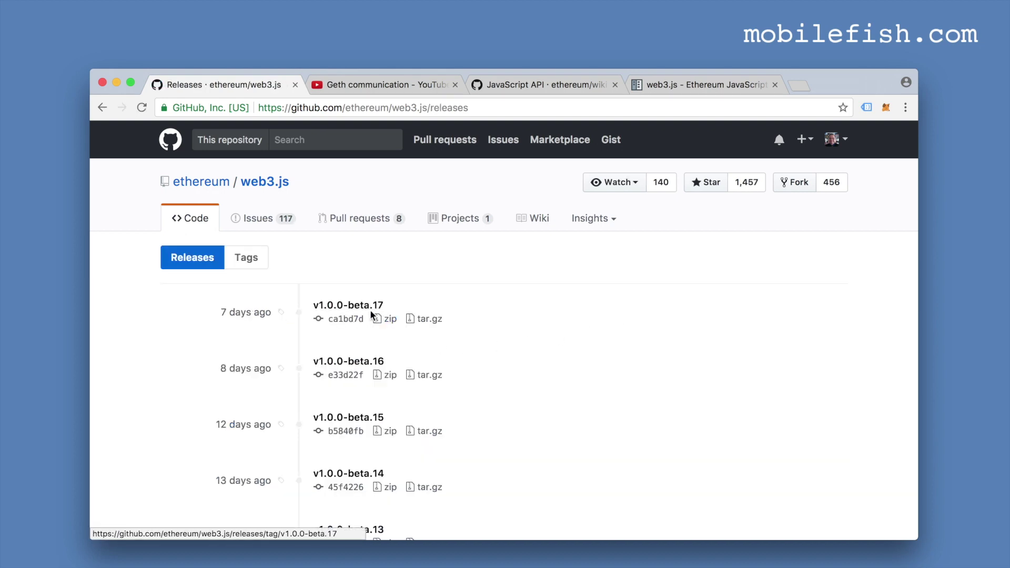
scroll(453, 339, "down", 7)
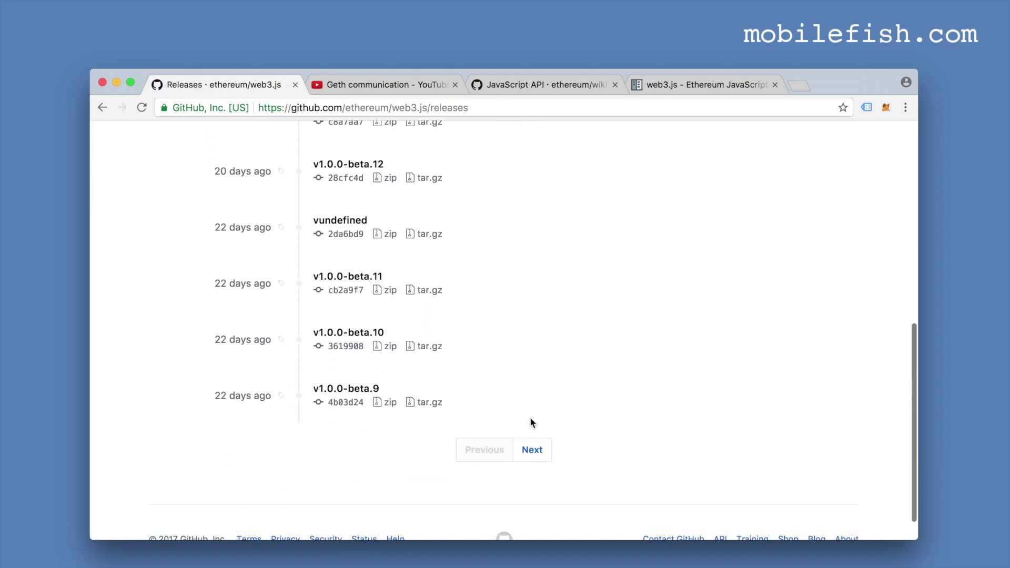
left_click(532, 448)
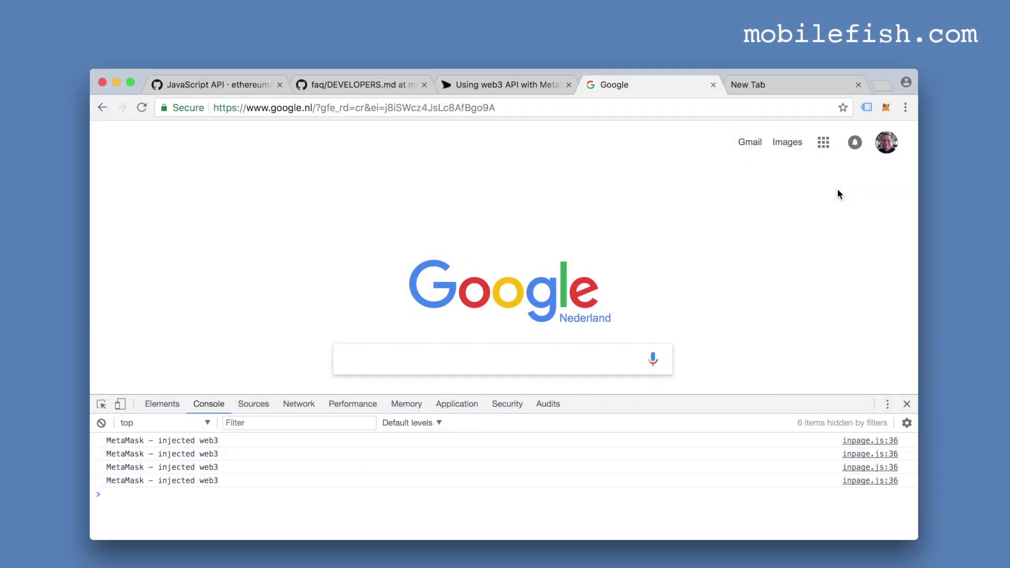
Disable the MetaMask extension on the Chrome extensions page after checking its popup
left_click(886, 107)
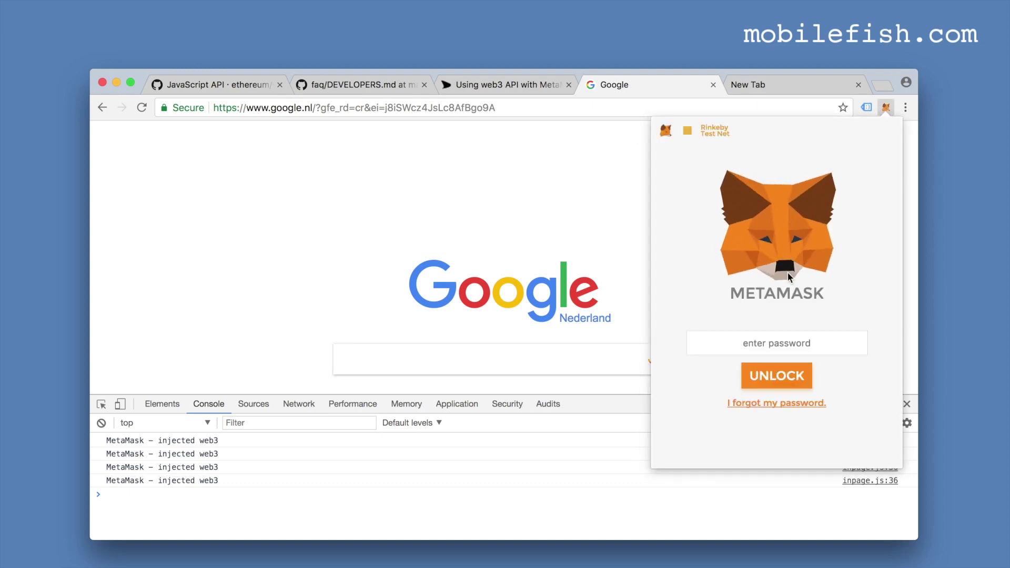
left_click(200, 486)
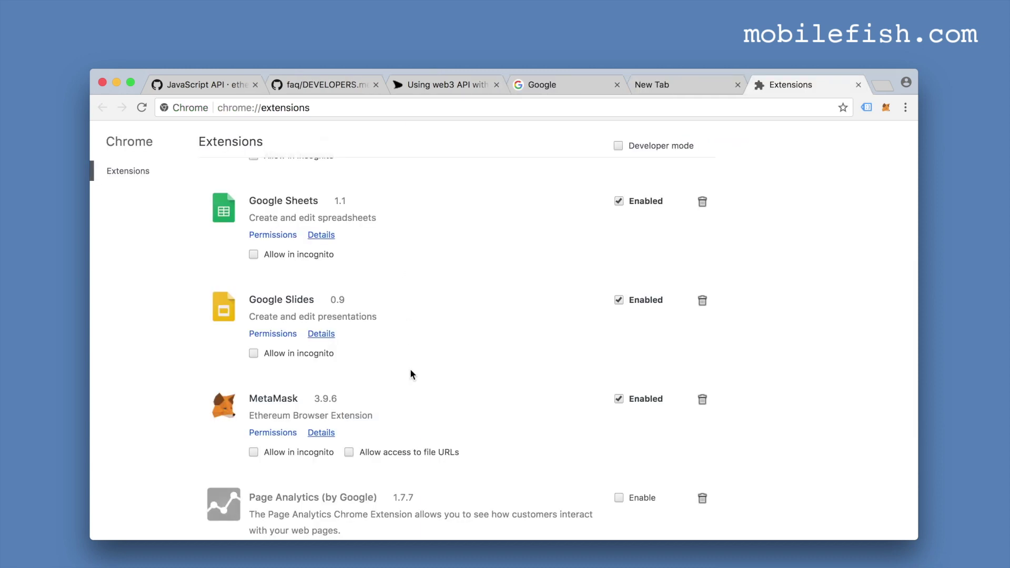
left_click(619, 399)
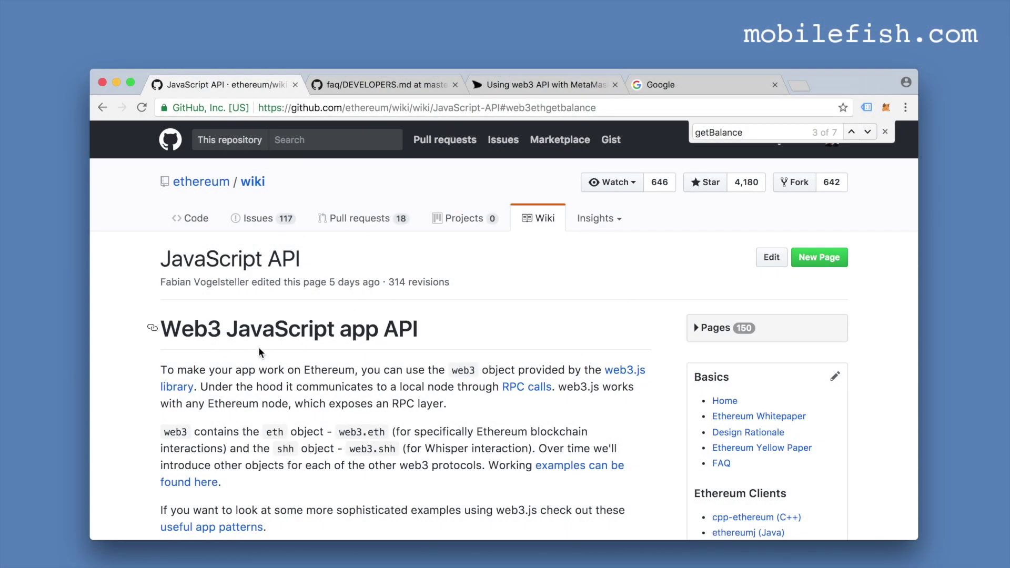
Jump to the web3.eth.getBalance section and highlight the example address passed to it
scroll(400, 342, "down", 15)
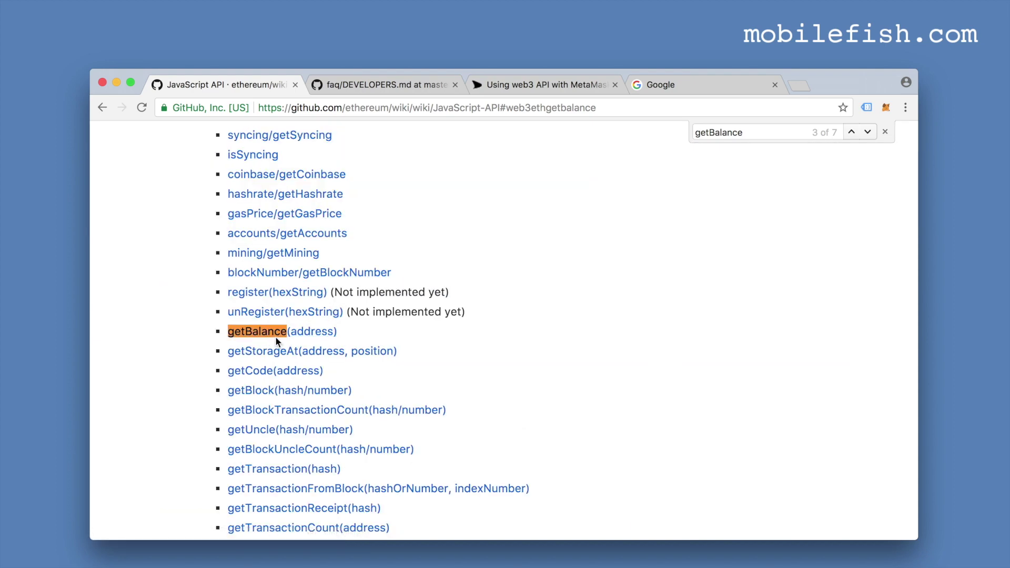
left_click(275, 336)
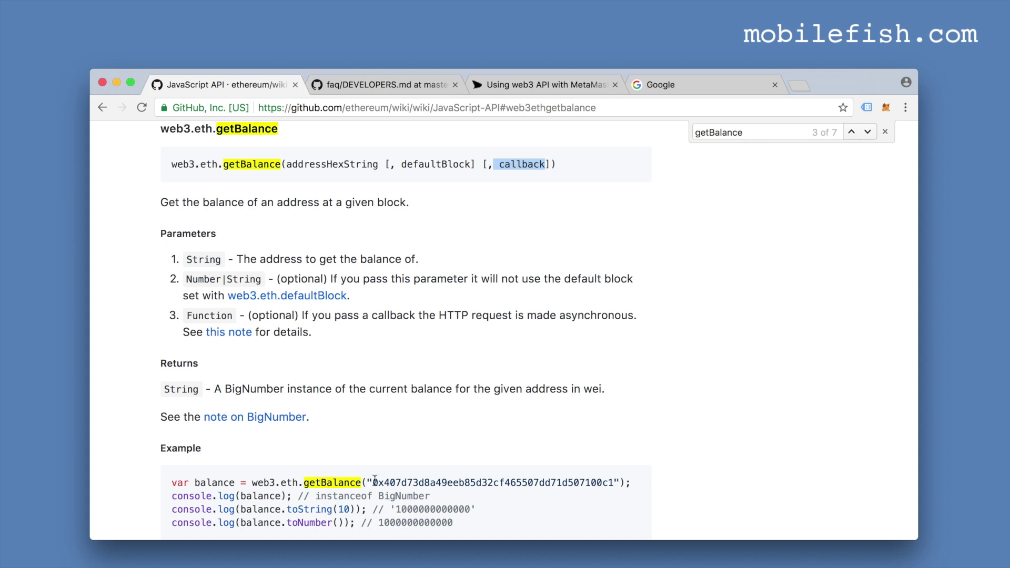
left_click_drag(374, 480, 632, 483)
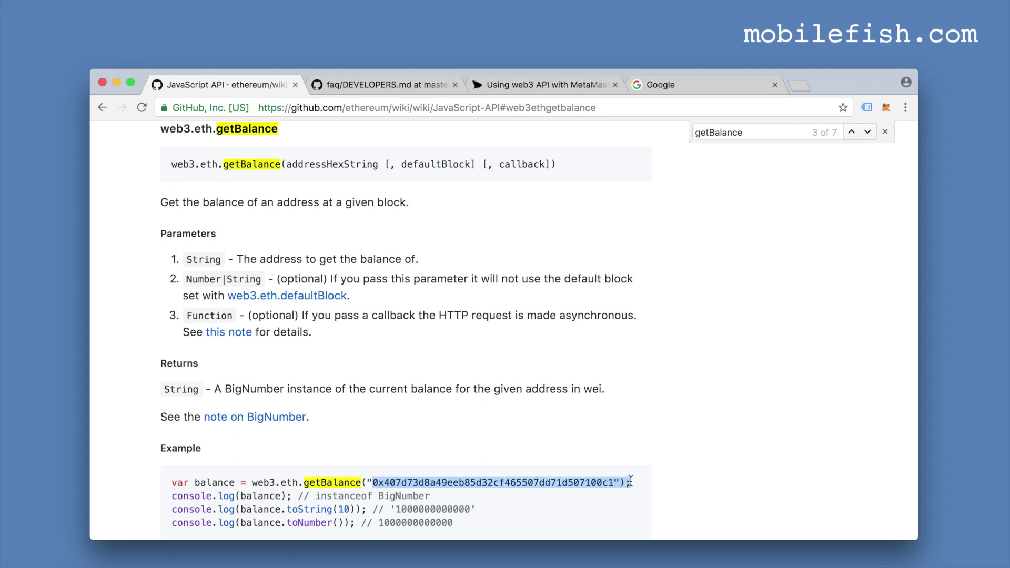
scroll(368, 488, "down", 6)
scroll(292, 388, "down", 1)
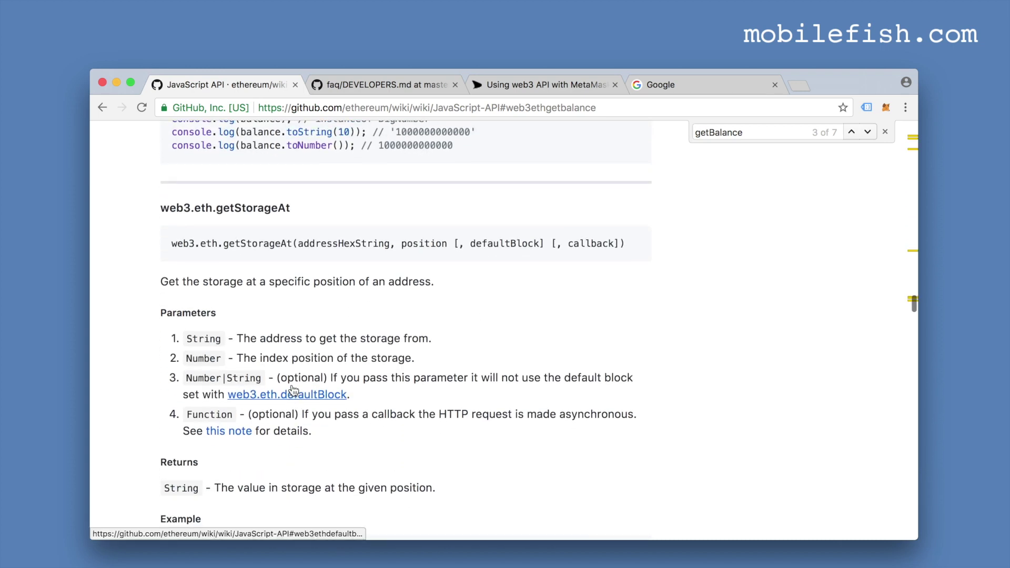
scroll(292, 389, "up", 1)
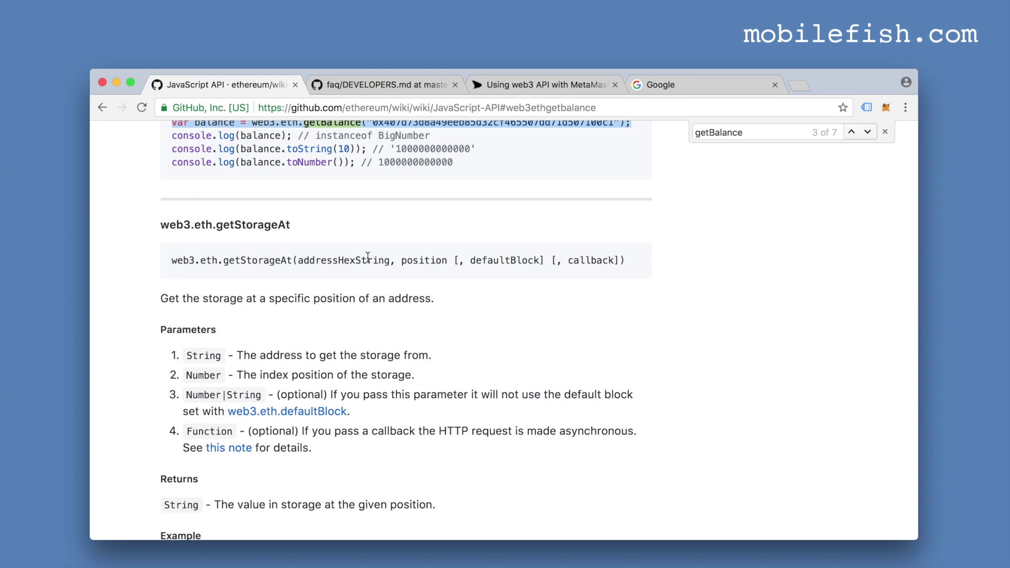
scroll(367, 257, "down", 5)
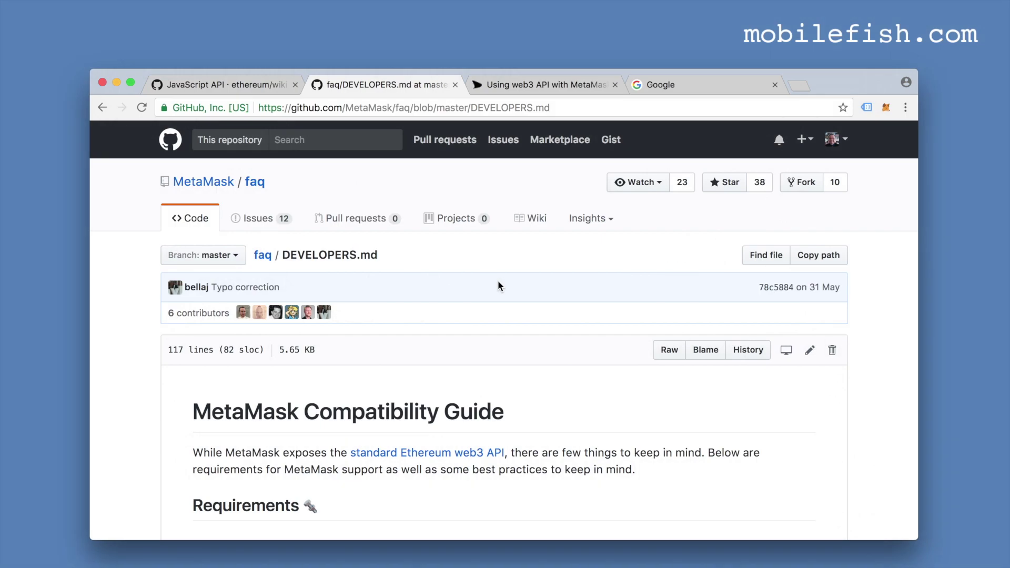
Scroll through the MetaMask DEVELOPERS.md Compatibility Guide to its end
scroll(497, 286, "down", 15)
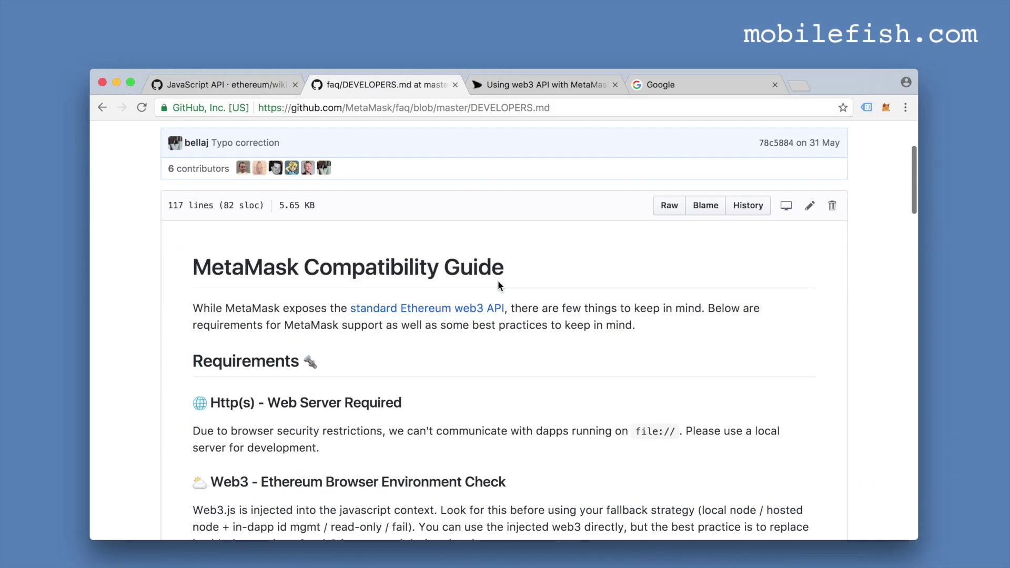
scroll(497, 282, "down", 15)
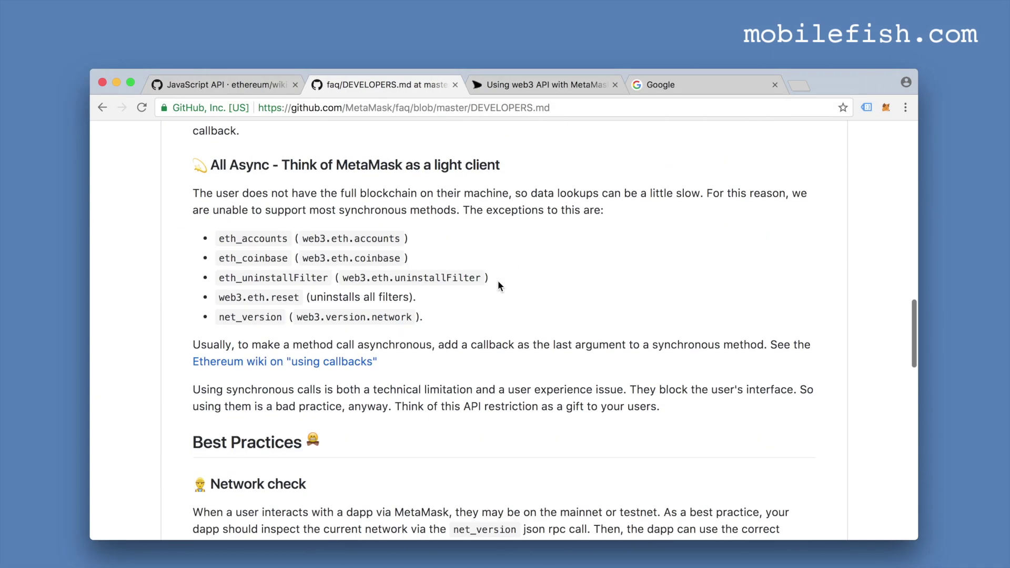
scroll(498, 280, "down", 10)
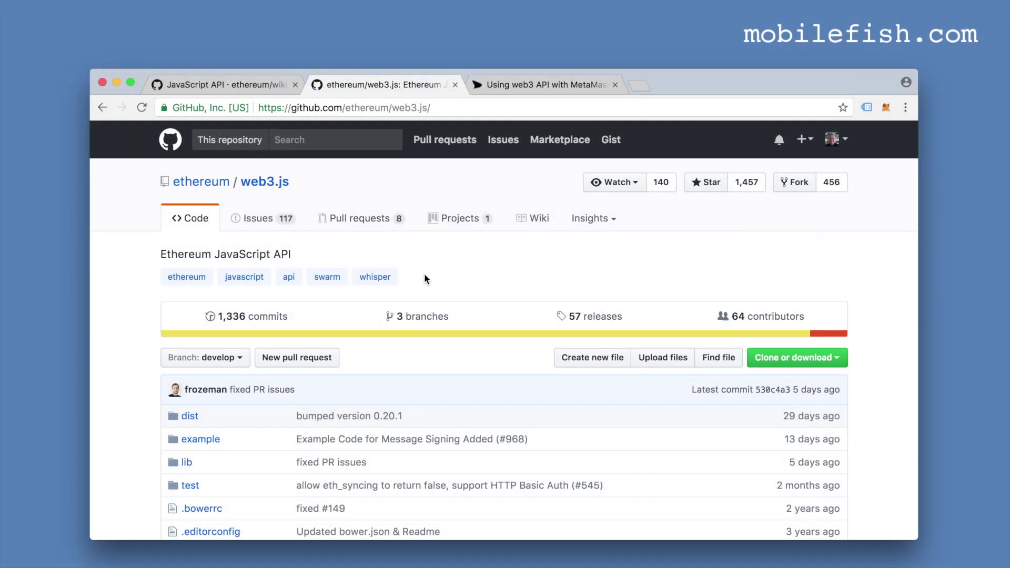
Go to the older web3.js releases, open tag 0.19.0 and its dist folder
left_click(607, 320)
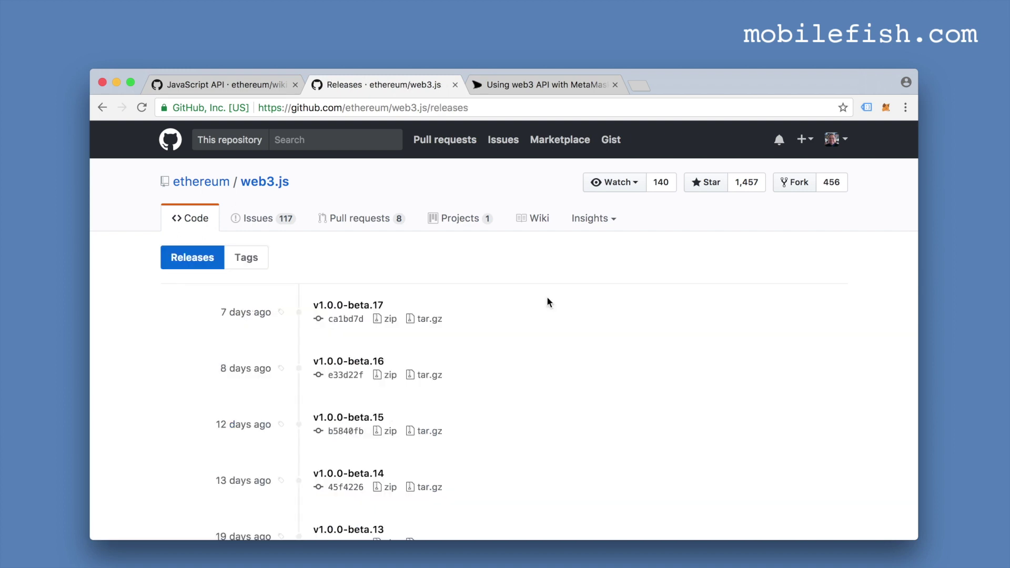
scroll(547, 299, "down", 10)
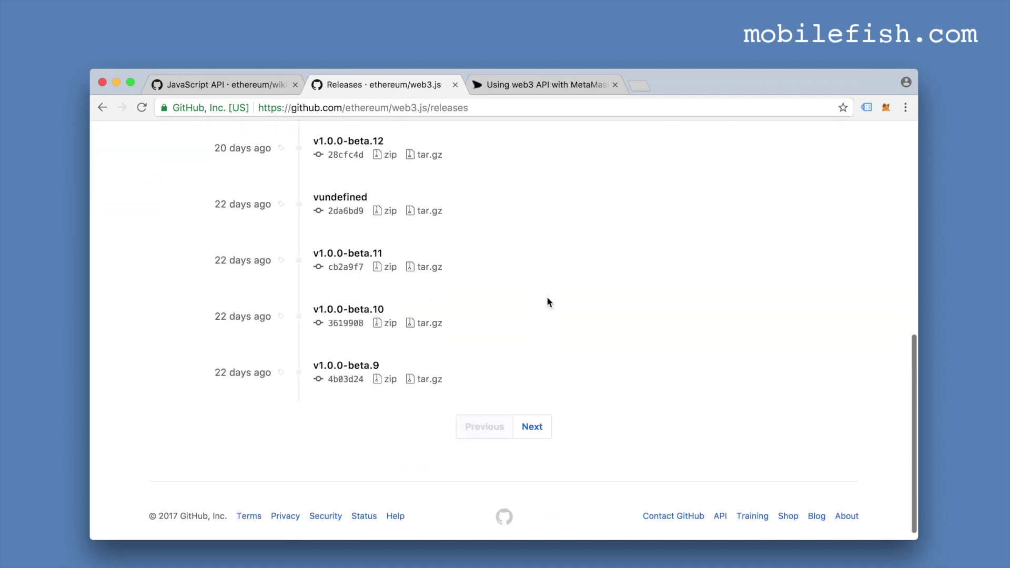
left_click(535, 416)
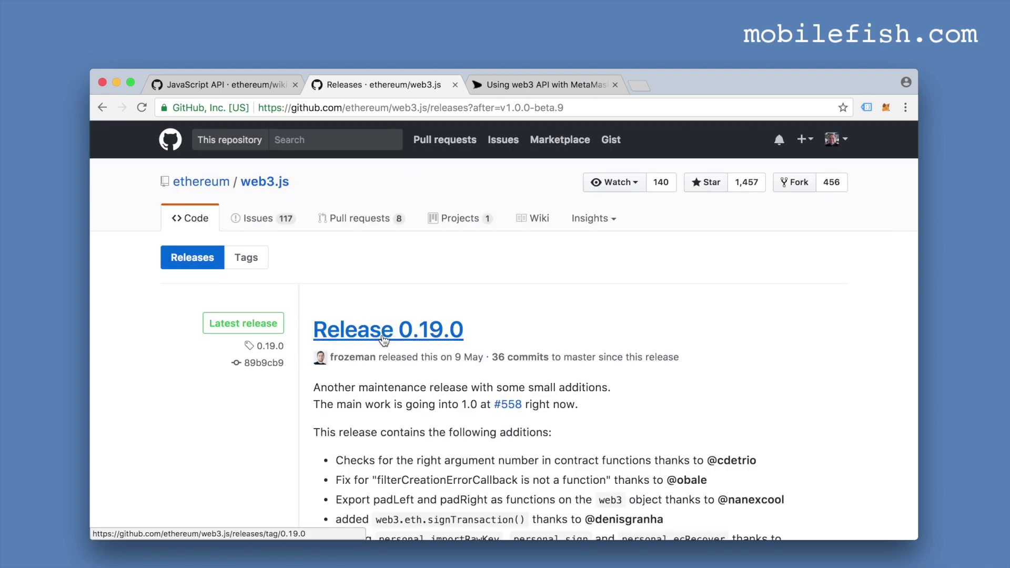
left_click(270, 347)
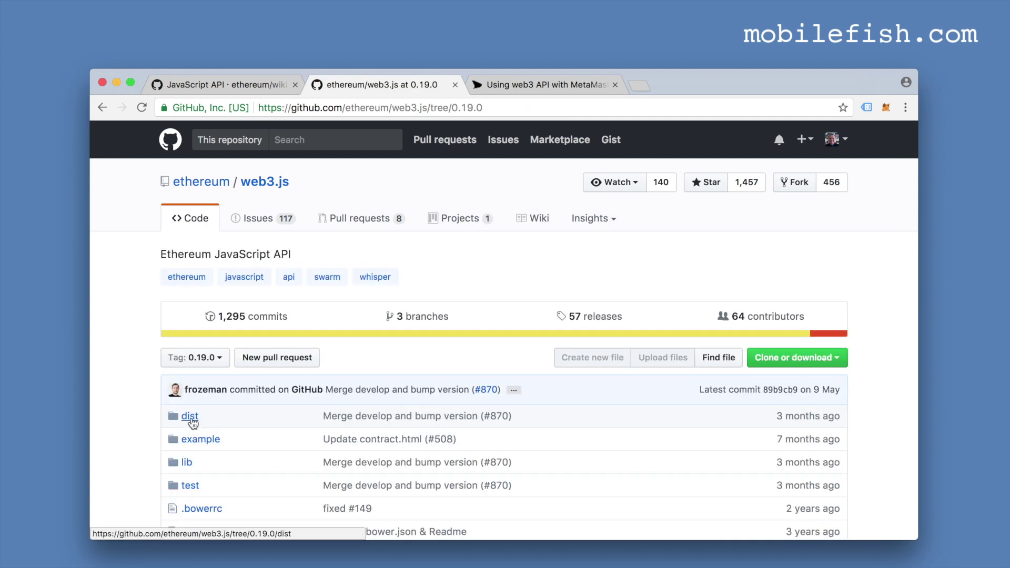
left_click(190, 418)
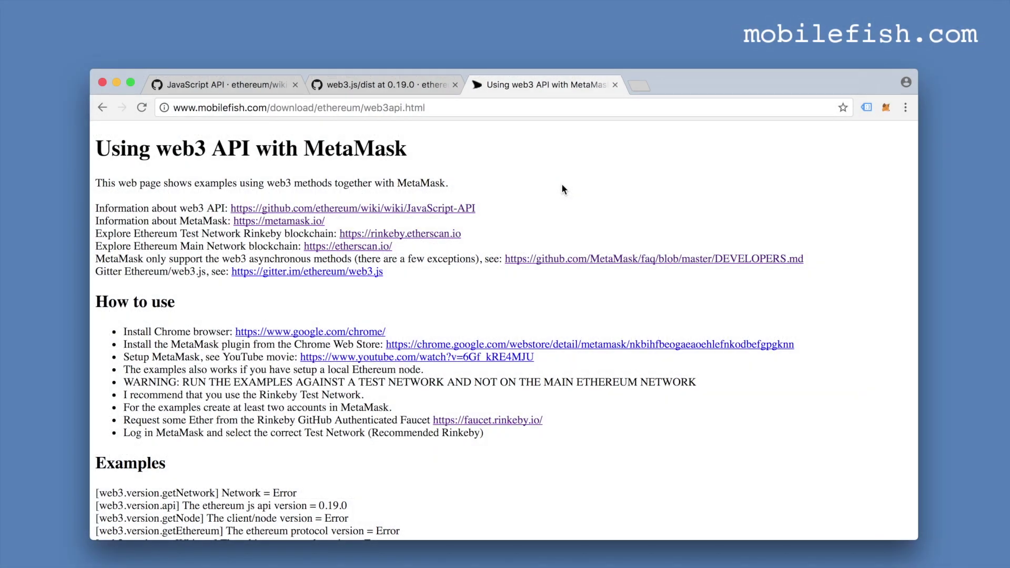
Reload the web3 examples page and highlight the reported network, rinkeby
scroll(562, 189, "down", 3)
left_click(142, 107)
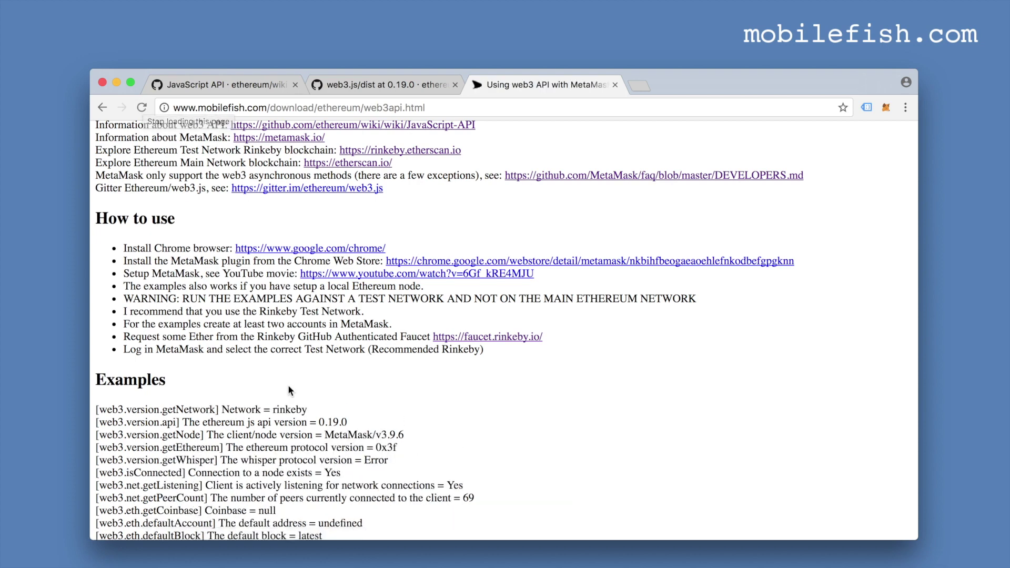
left_click_drag(275, 411, 305, 410)
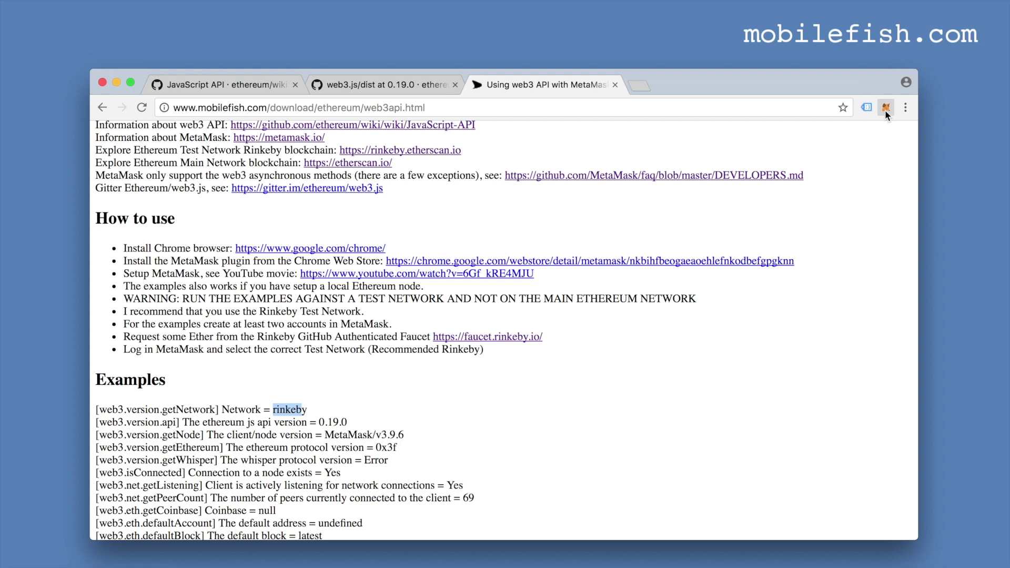
Switch MetaMask to the Ropsten Test Network and unlock it with the wallet password
left_click(886, 109)
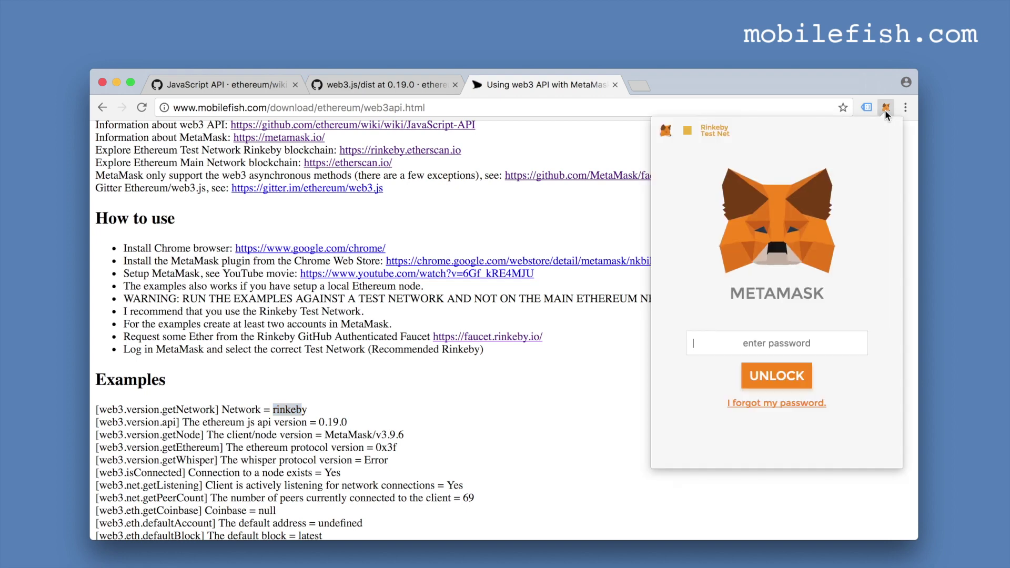
left_click(716, 133)
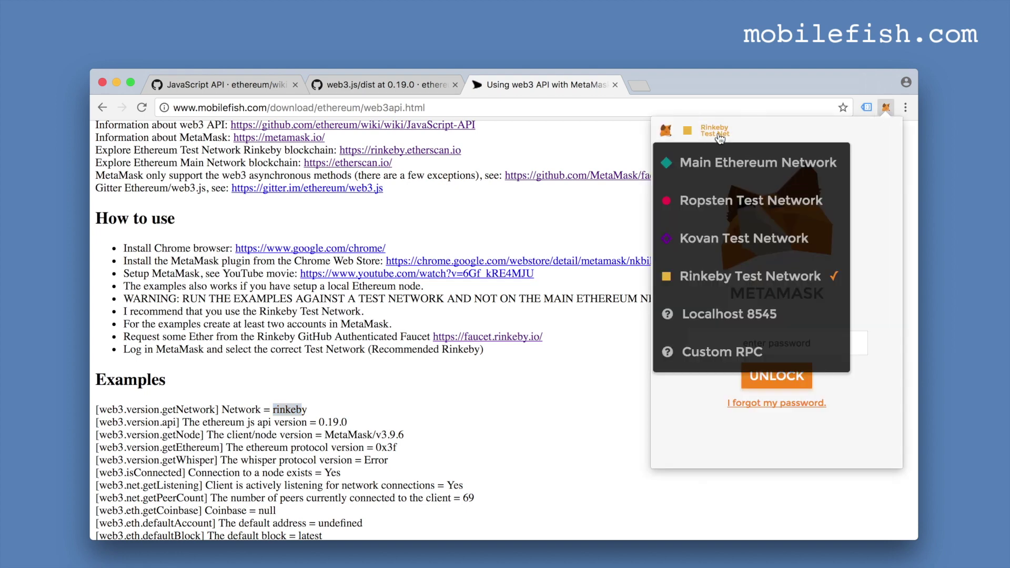
left_click(720, 203)
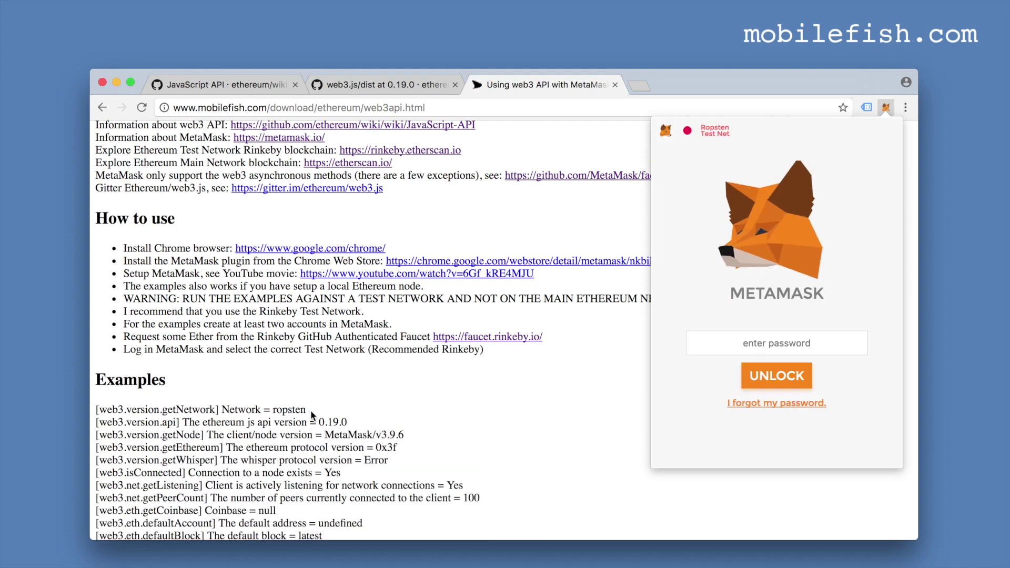
scroll(373, 369, "down", 5)
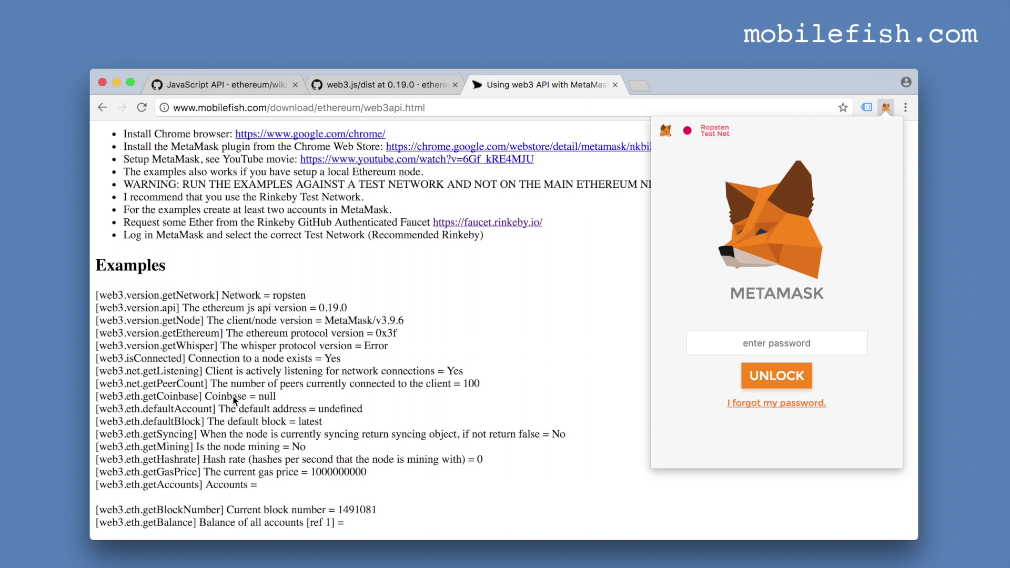
type("•••••••••••")
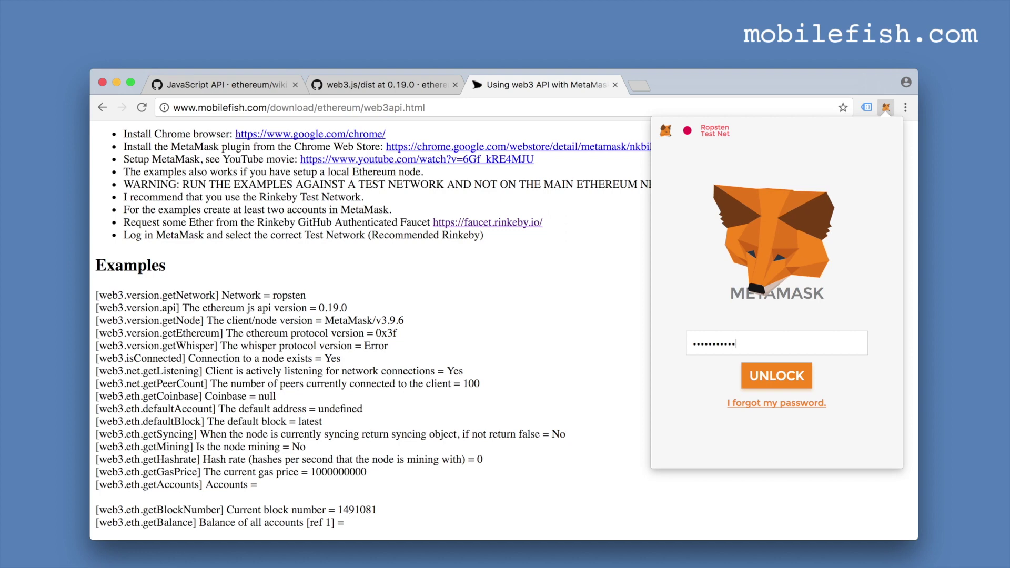
key("Return")
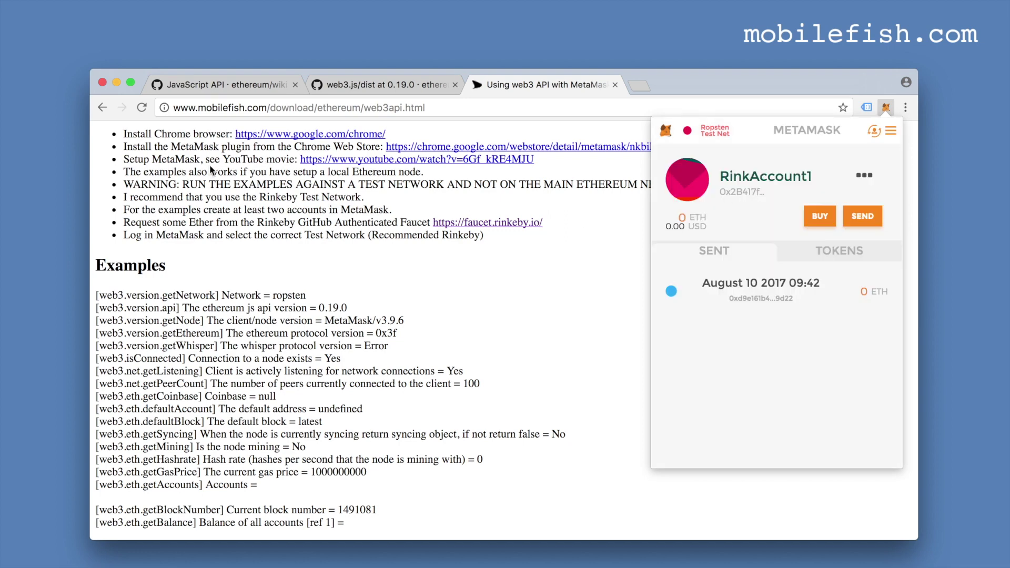
Reload the examples page and switch MetaMask to Account 10
left_click(141, 107)
scroll(368, 368, "up", 2)
left_click_drag(259, 467, 490, 468)
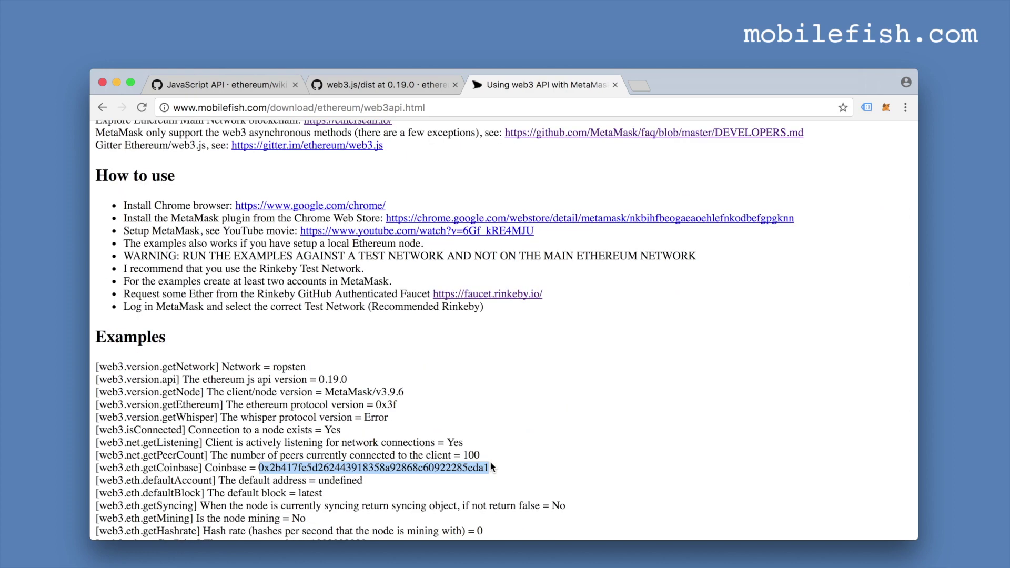
left_click(885, 107)
left_click(874, 131)
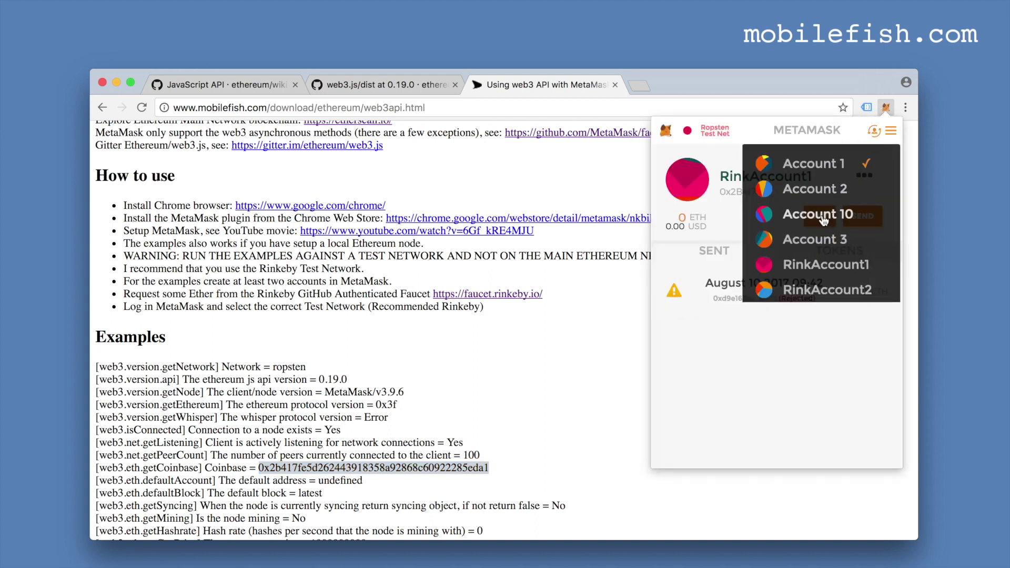
left_click(825, 220)
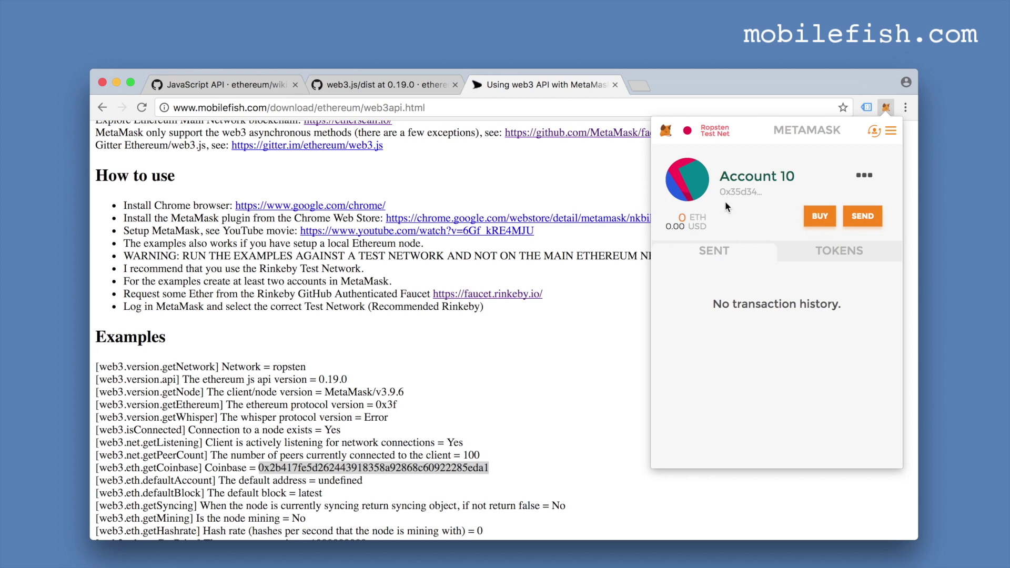
Close the MetaMask popup, reload the examples page and select the Coinbase address
left_click(554, 333)
left_click(142, 108)
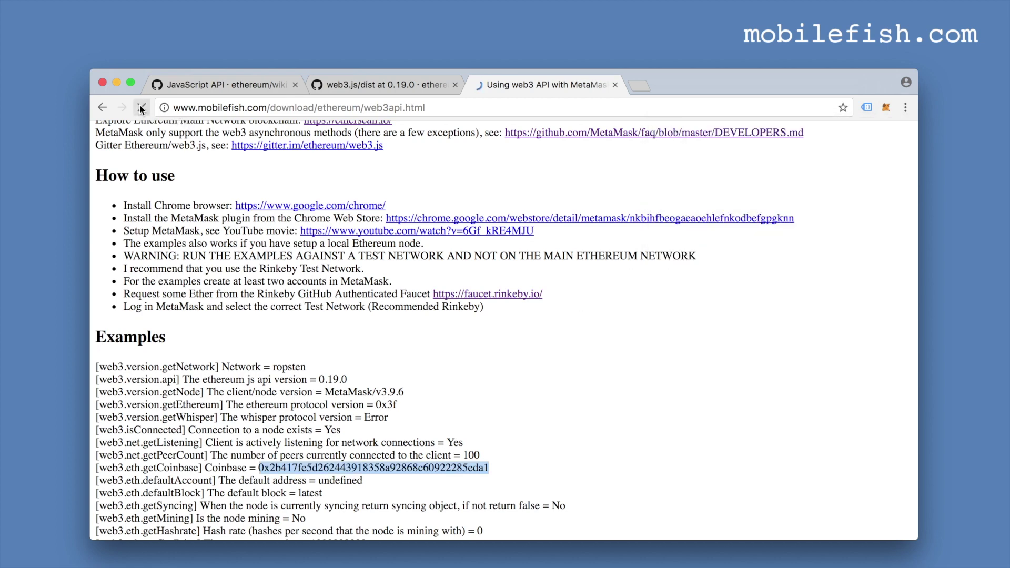
left_click_drag(259, 470, 284, 468)
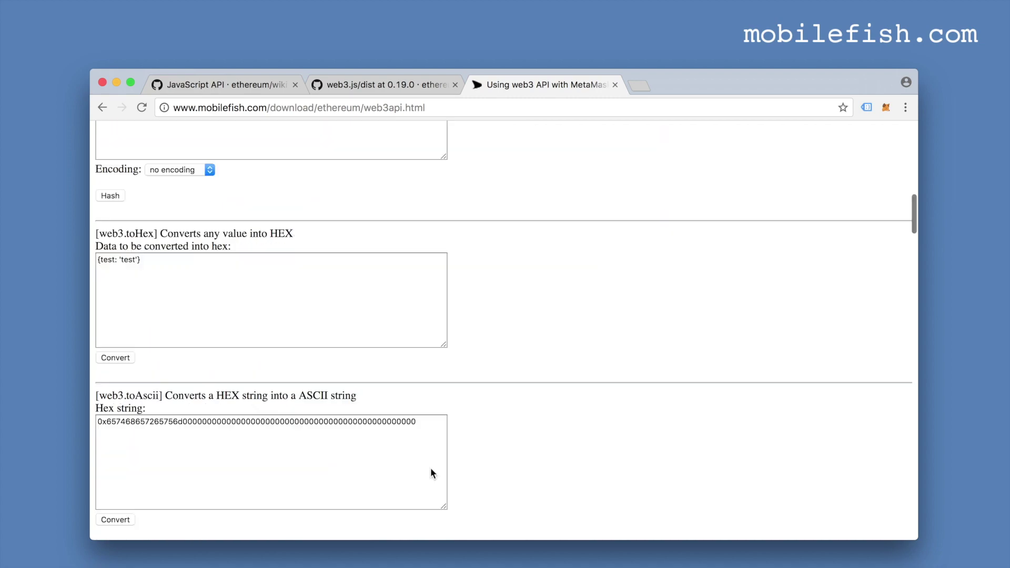
scroll(431, 472, "up", 20)
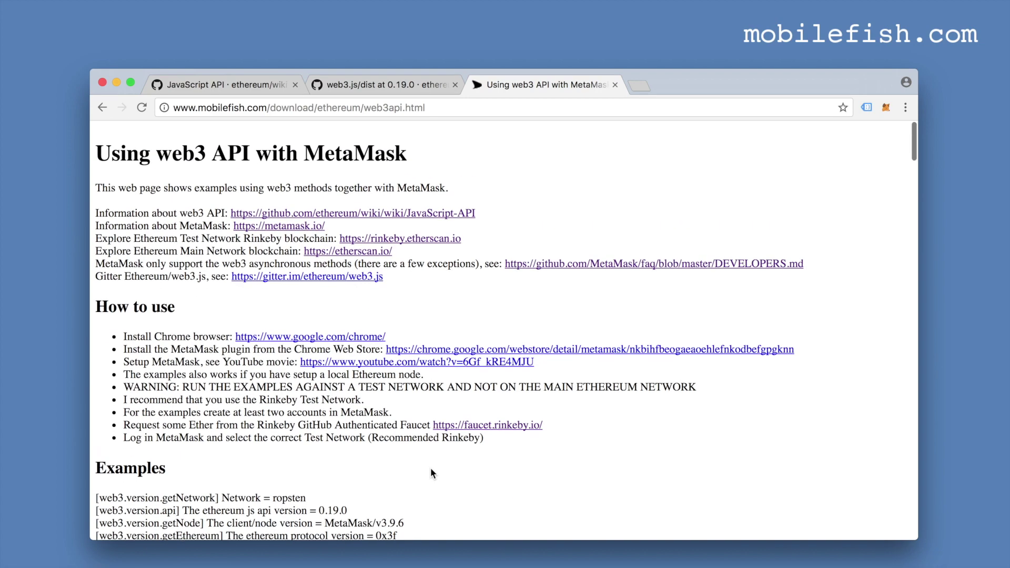
scroll(431, 474, "down", 5)
scroll(431, 471, "down", 12)
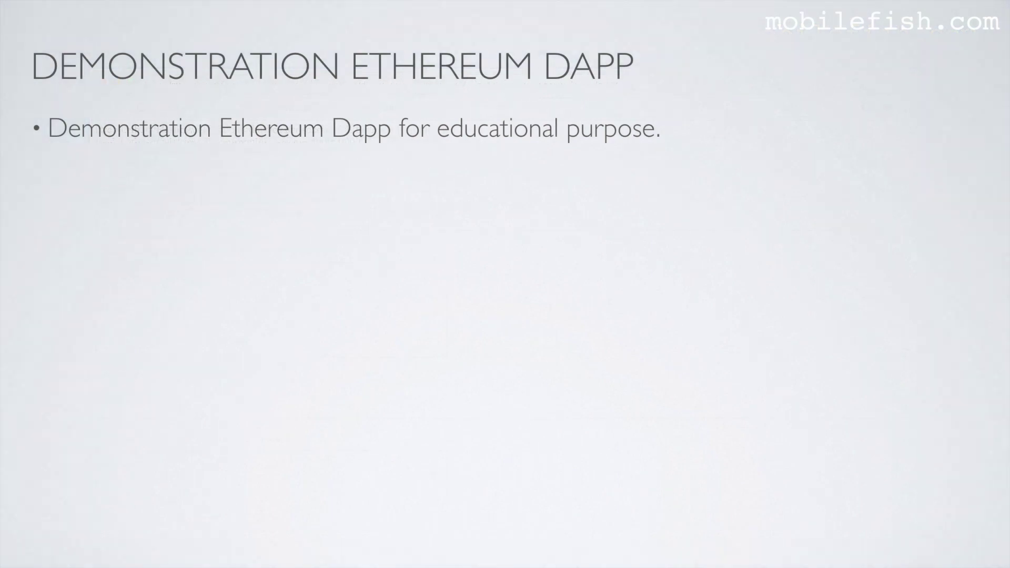
Reveal the bullet giving the DemoDapp web interface address
key("Right")
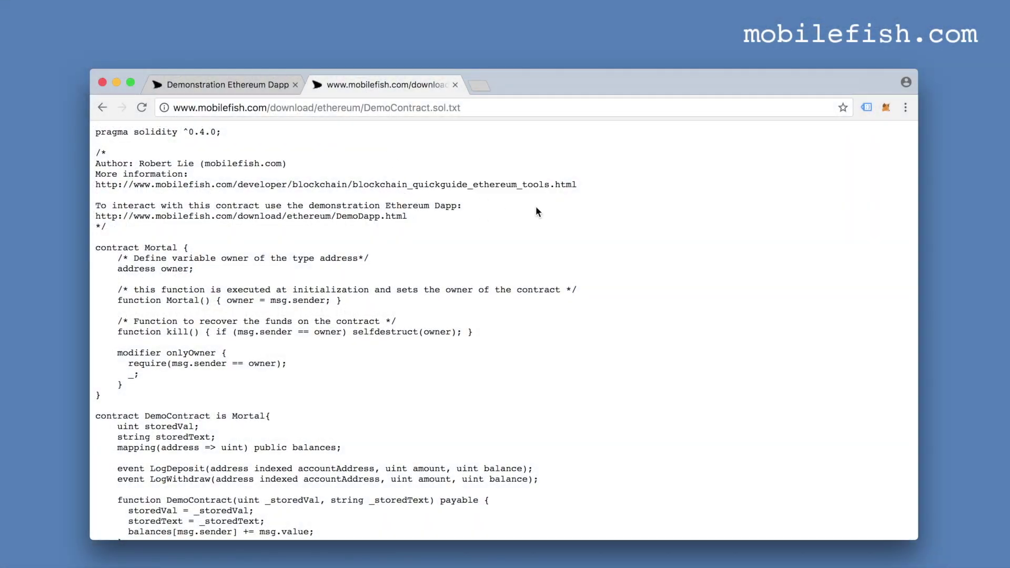
Scroll through DemoContract.sol.txt, highlighting part of the DemoContract name
scroll(537, 210, "down", 8)
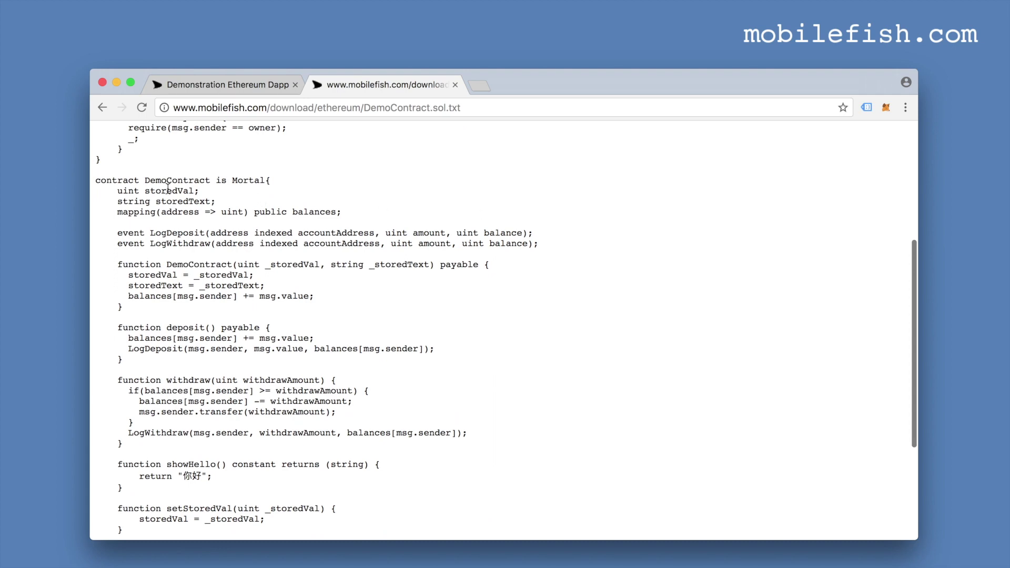
left_click_drag(145, 180, 210, 180)
scroll(285, 218, "down", 5)
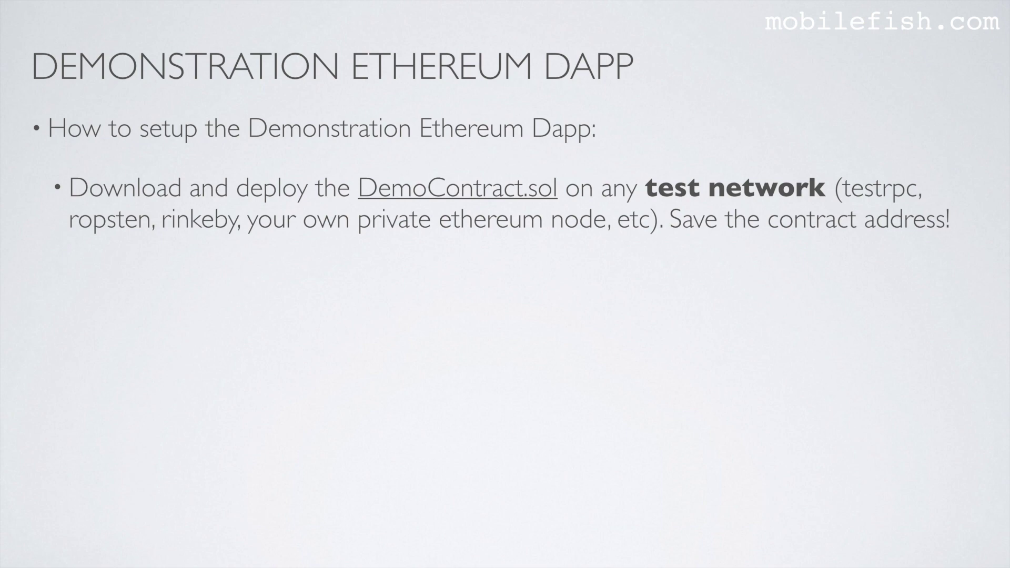
Reveal the four setup bullets: DemoApp.html install, web3.min.js install, web3.min.js path, contract address
key("Right")
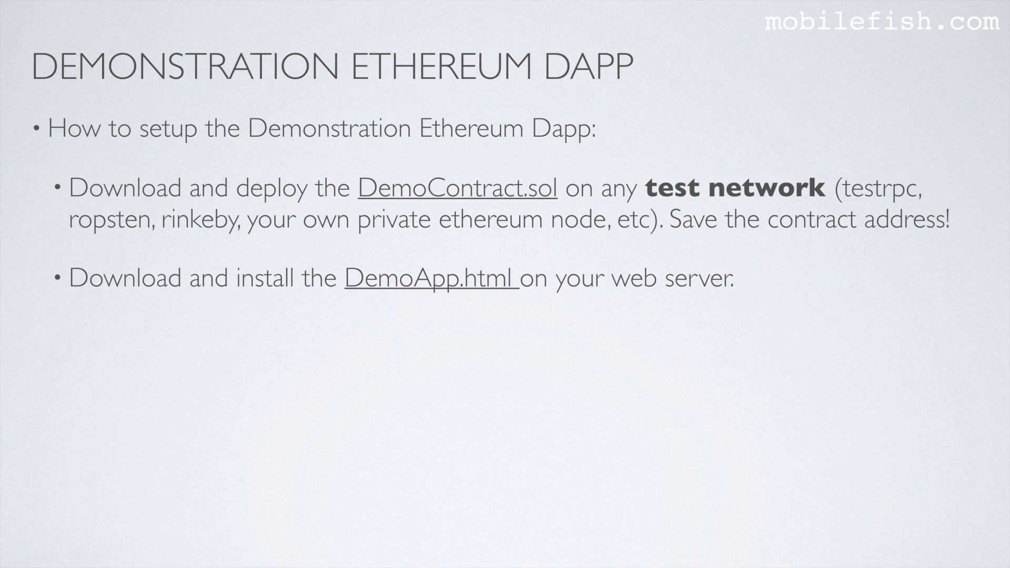
key("Right")
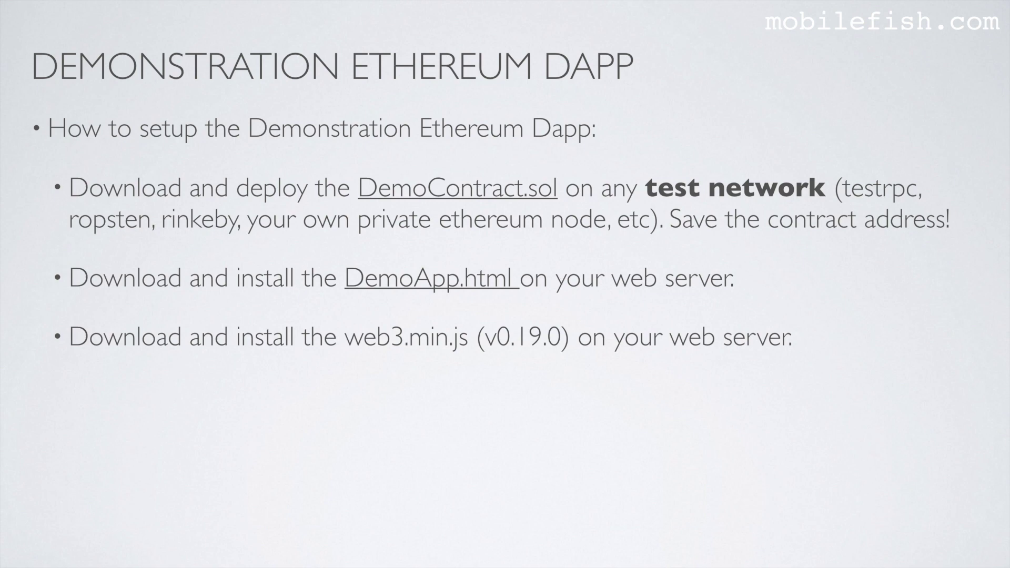
key("Right")
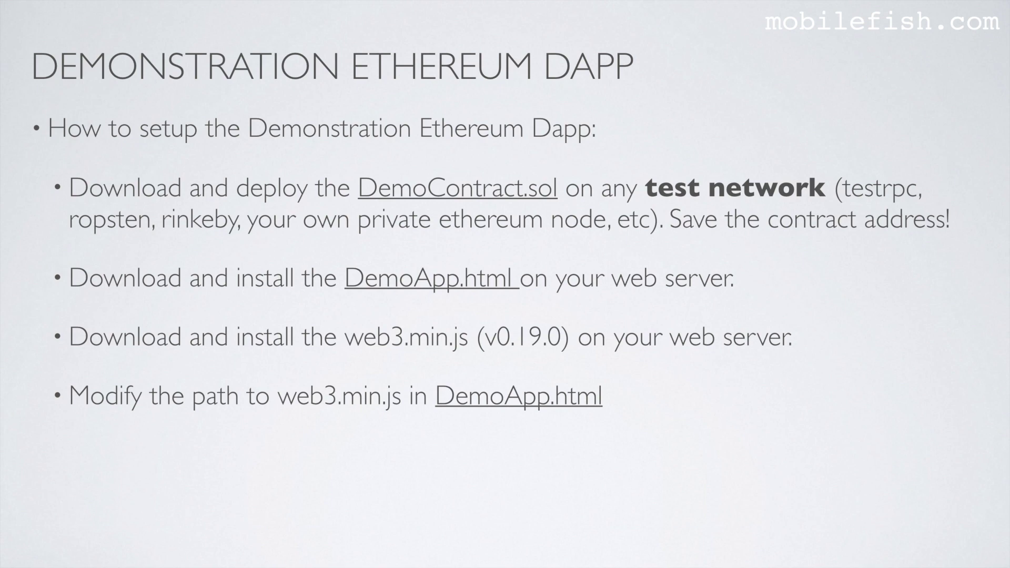
key("Right")
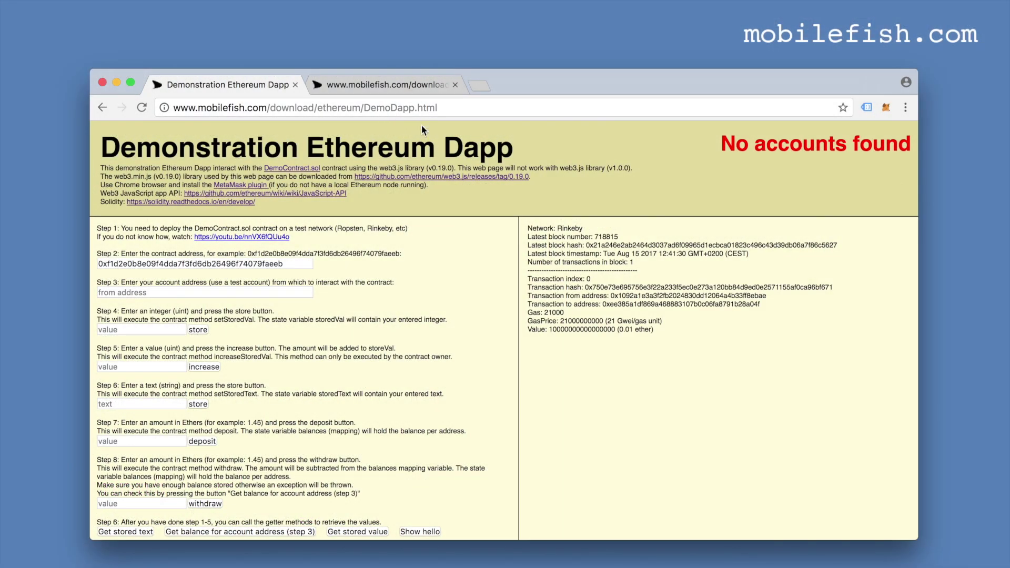
View the Dapp page's HTML source in a new tab, then return to the Dapp page
right_click(441, 240)
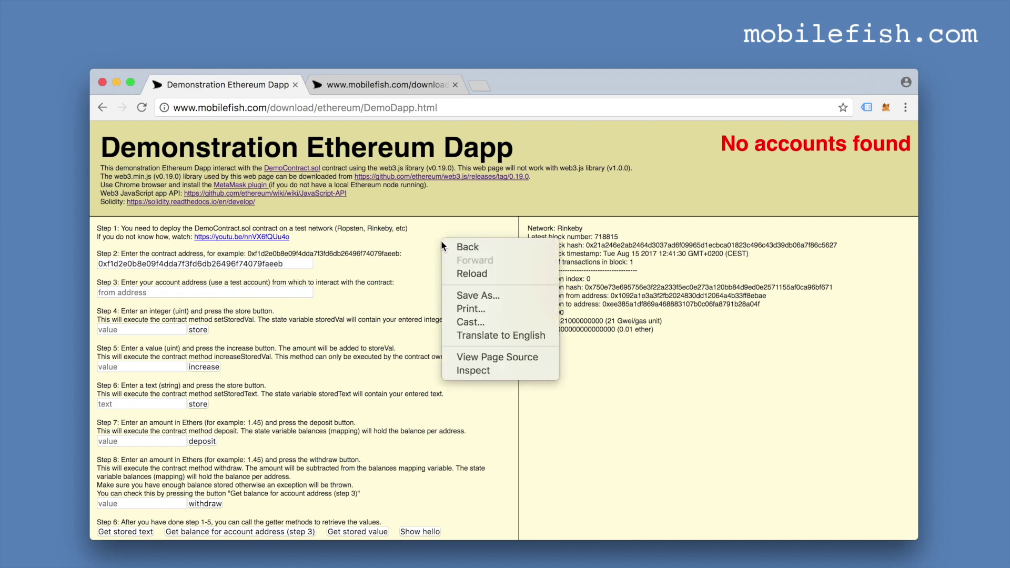
left_click(467, 358)
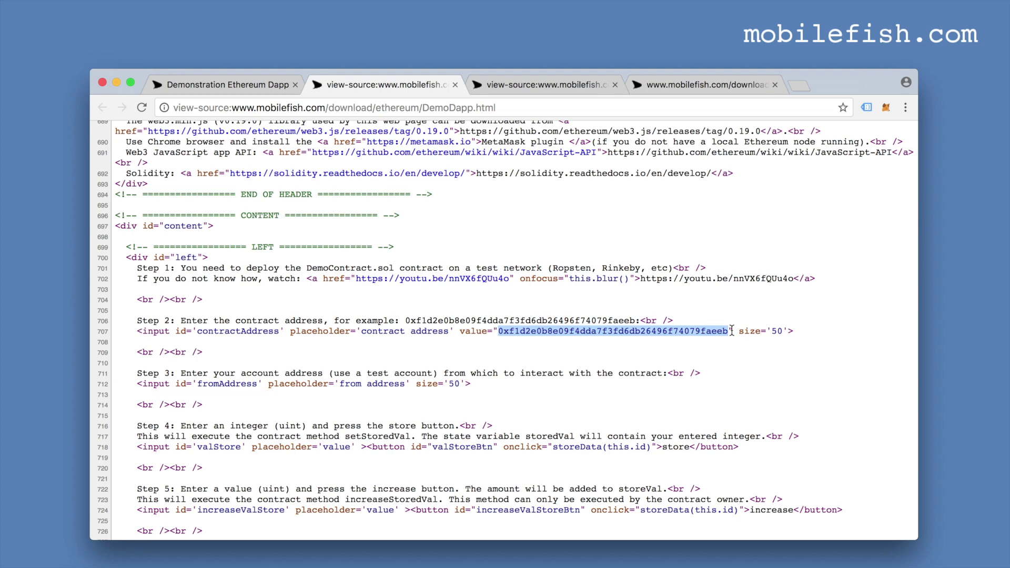
key("super+alt+Left")
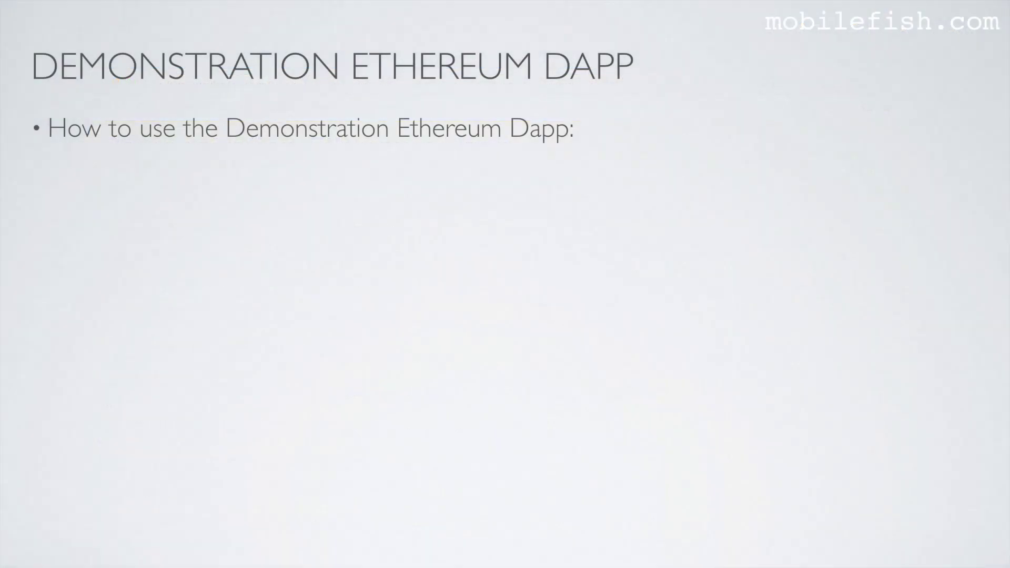
Reveal the three How to use bullets: test network, funded test account, MetaMask compatibility
key("Right")
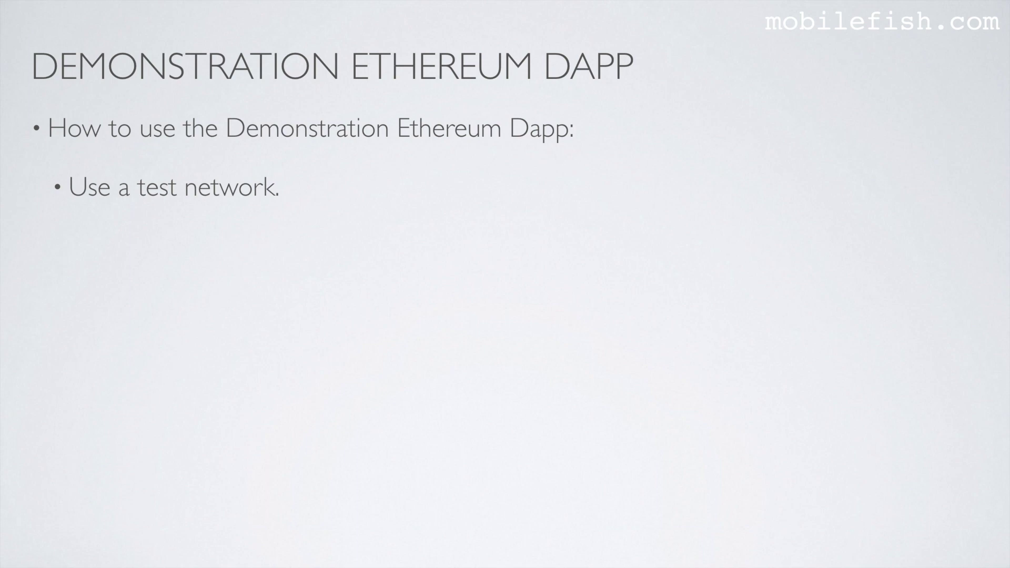
key("Right")
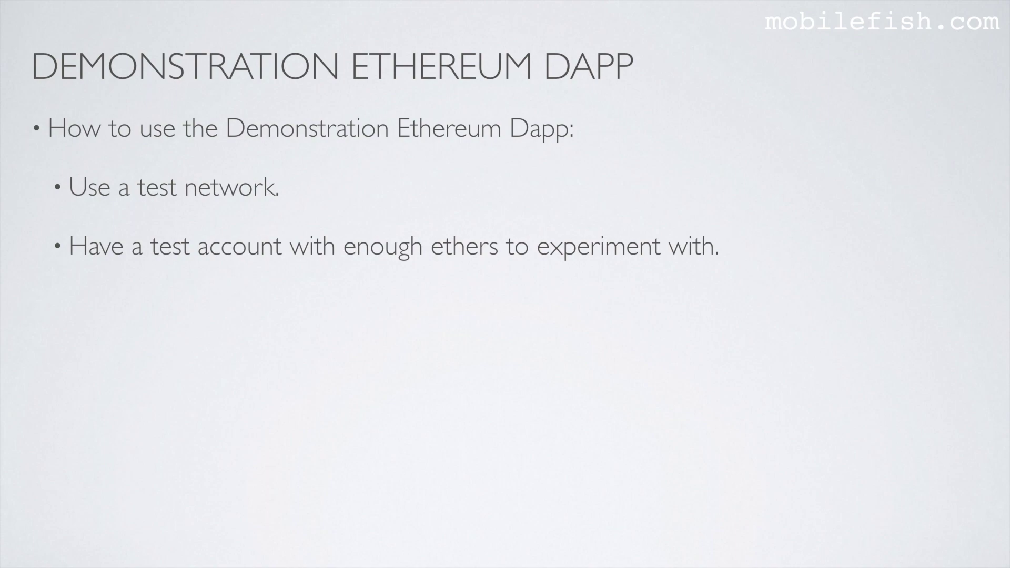
key("Right")
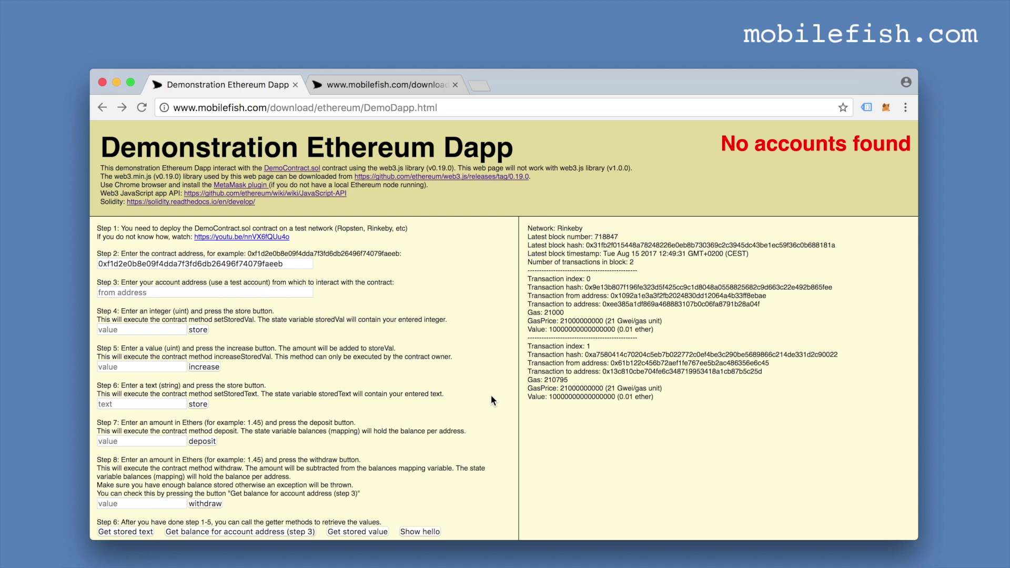
left_click_drag(528, 226, 558, 227)
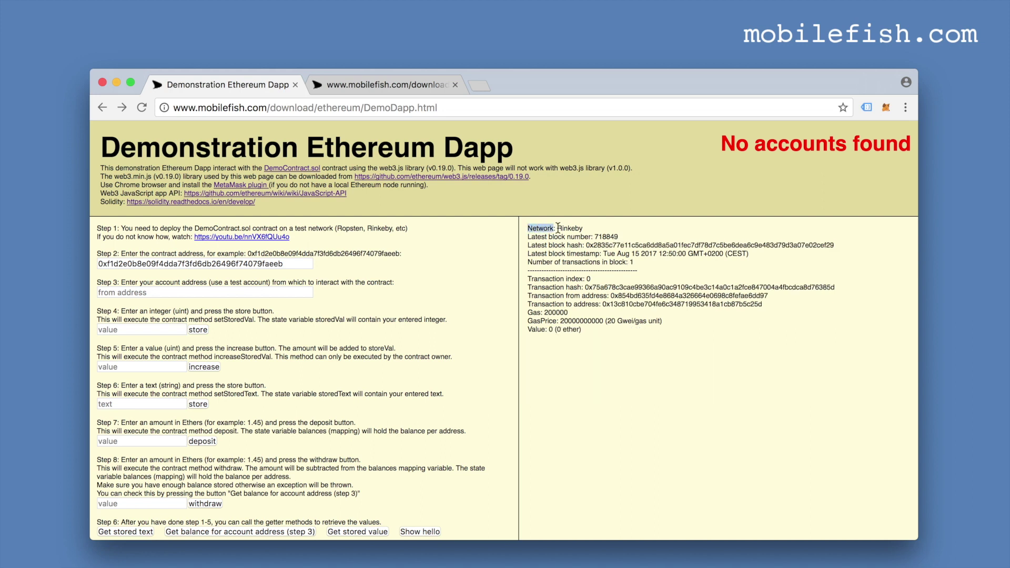
left_click(587, 223)
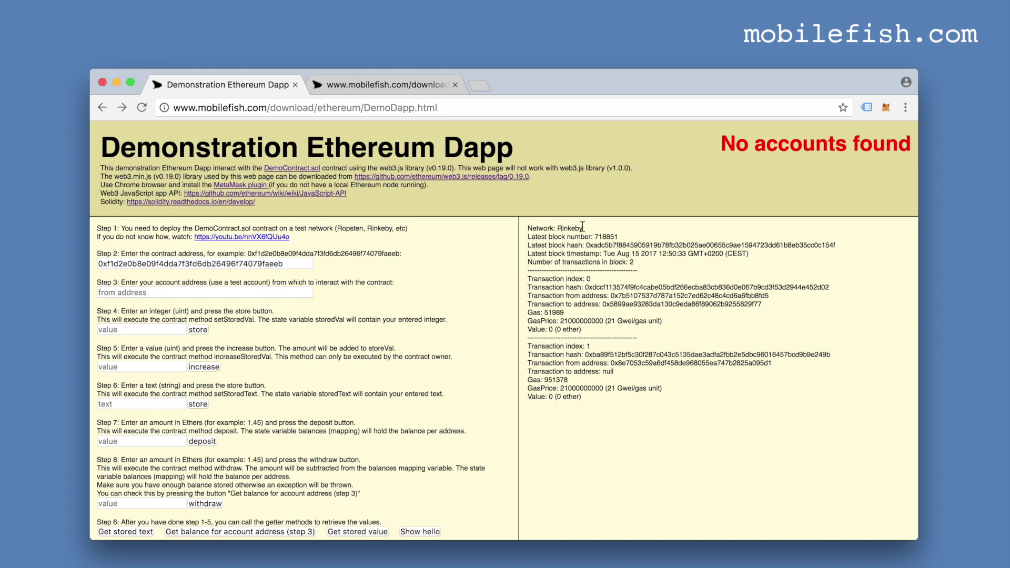
Switch MetaMask to the Main Ethereum Network to show the Dapp's Mainnet data
left_click(887, 110)
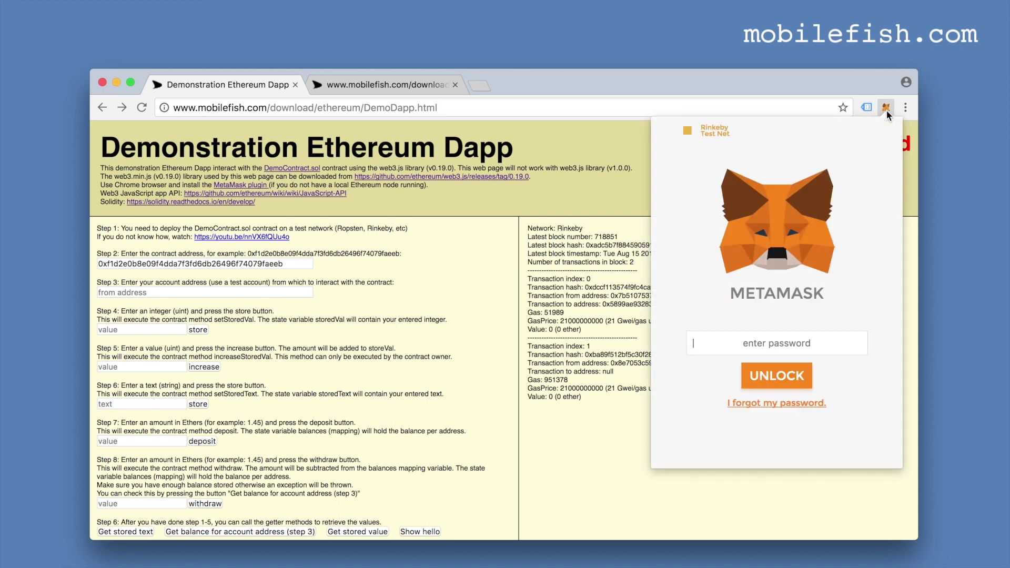
left_click(719, 132)
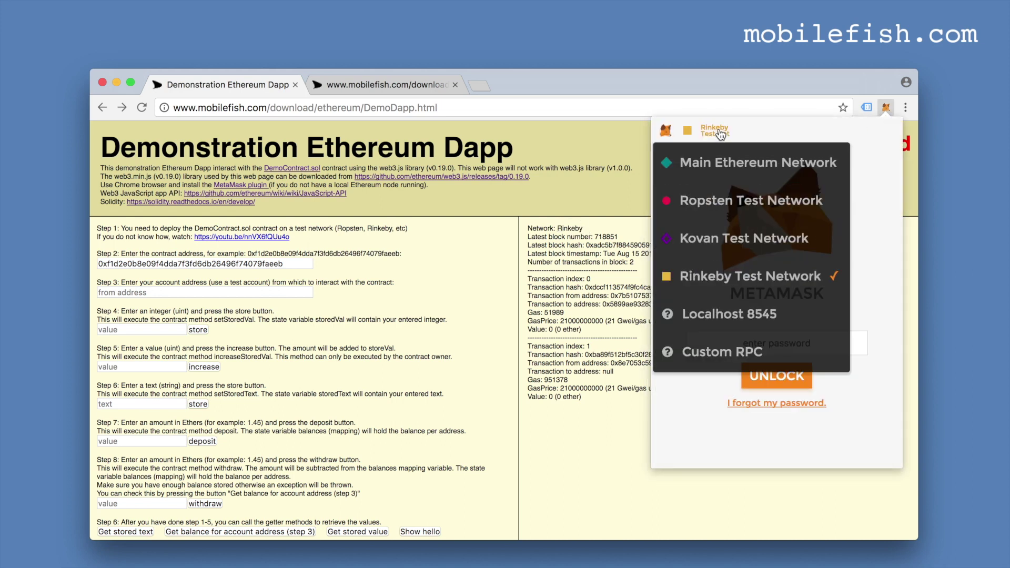
left_click(721, 164)
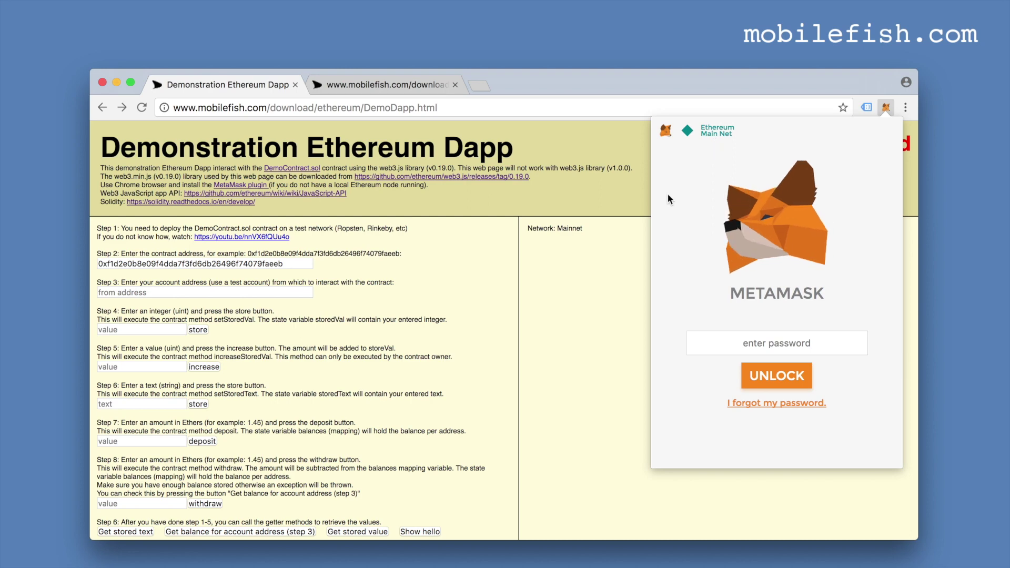
left_click(585, 230)
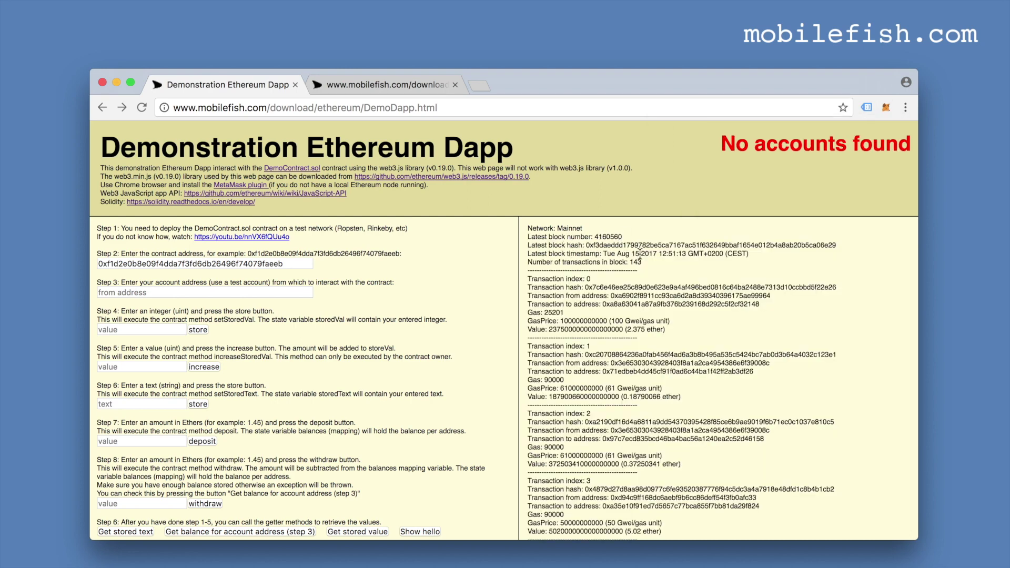
Switch MetaMask back to Rinkeby Test Network and bring up the unlock screen
left_click(885, 109)
left_click(710, 130)
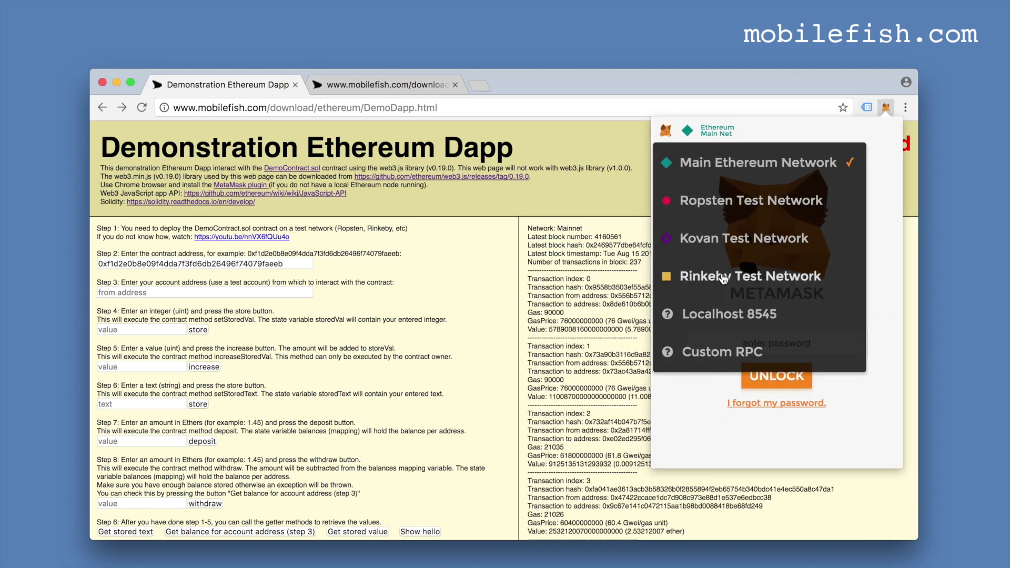
left_click(723, 277)
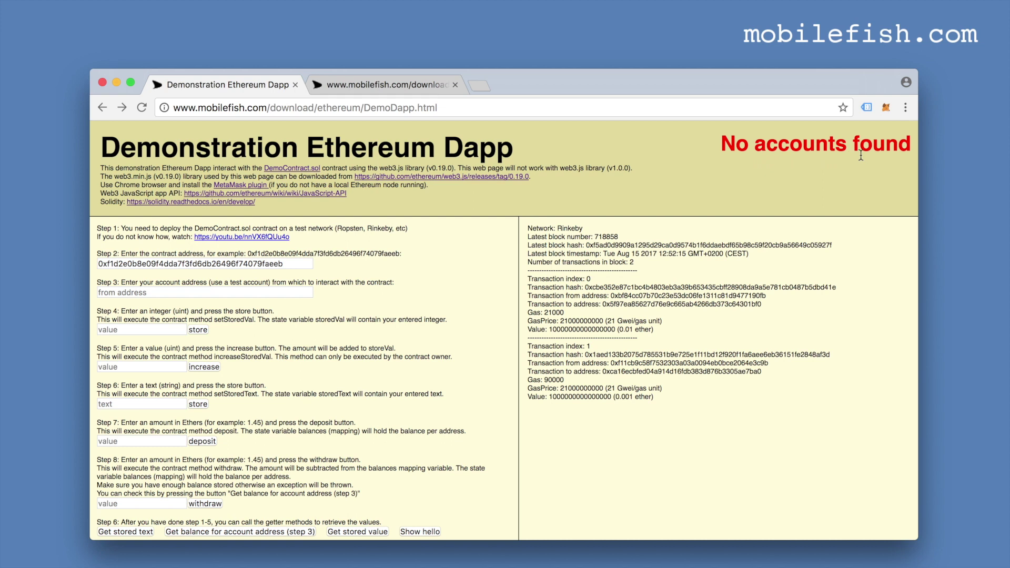
left_click(887, 108)
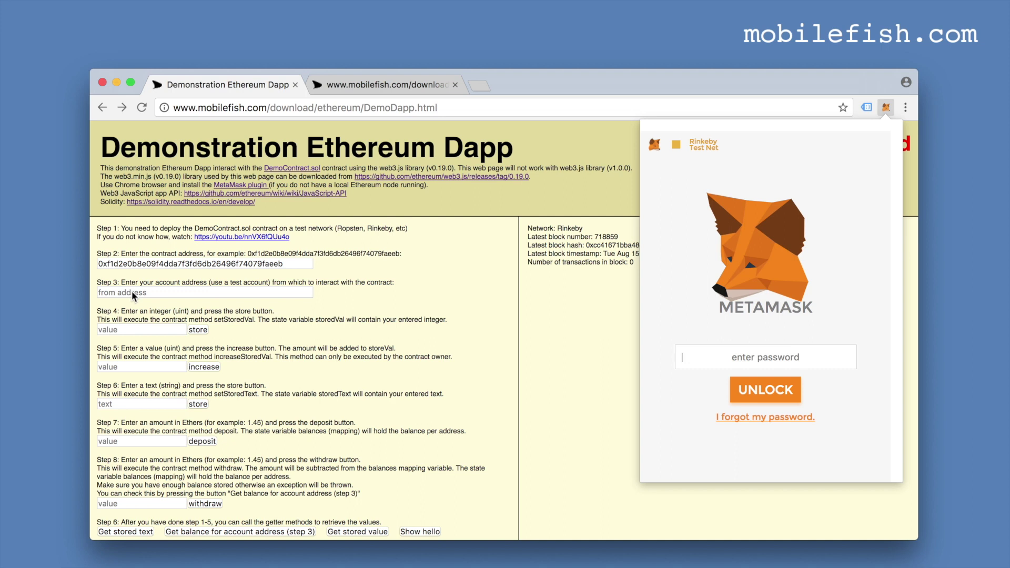
Unlock MetaMask with the wallet password and make RinkAccount1 the active account
type("••••••••••")
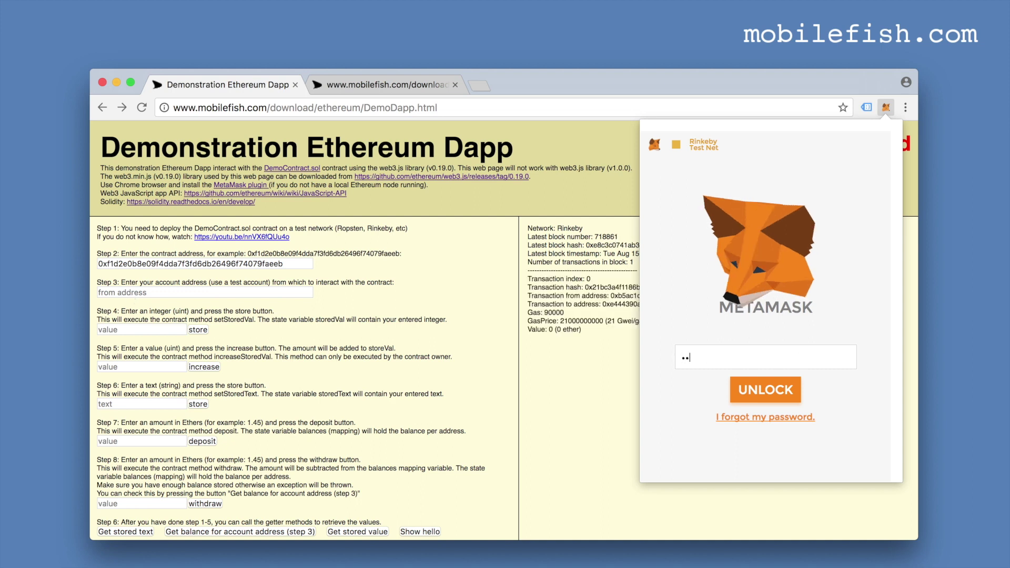
key("Return")
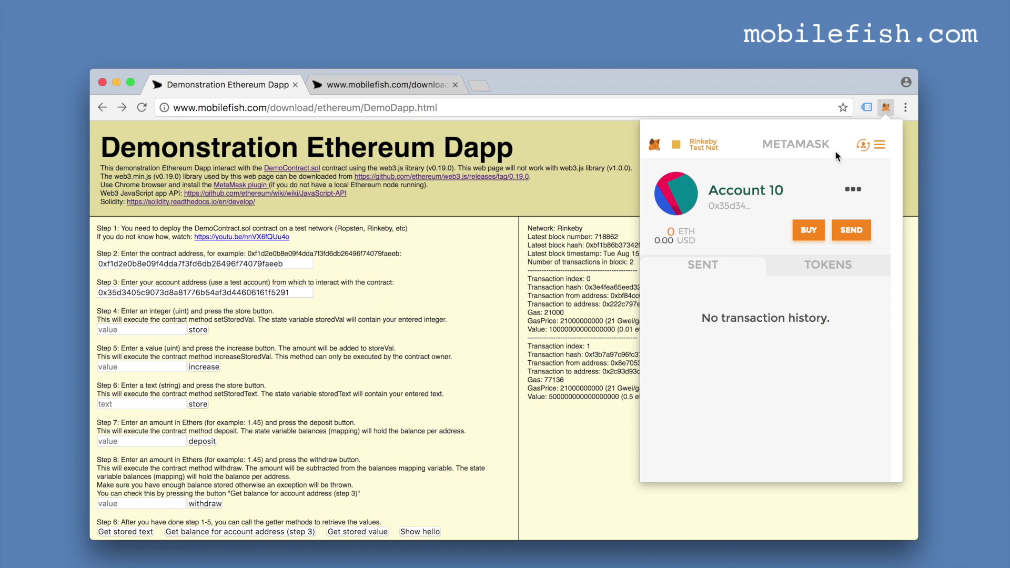
left_click(864, 146)
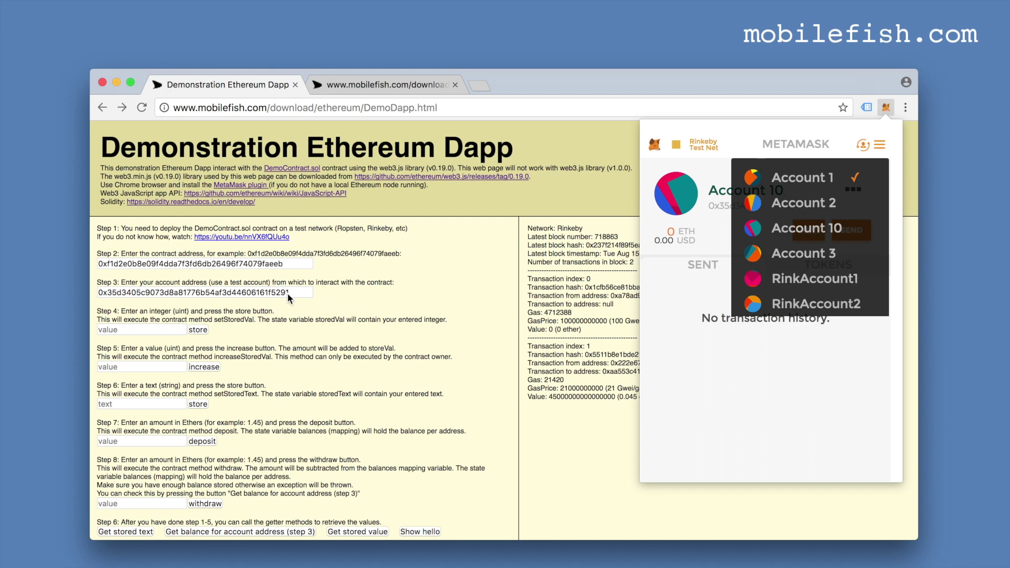
left_click(794, 280)
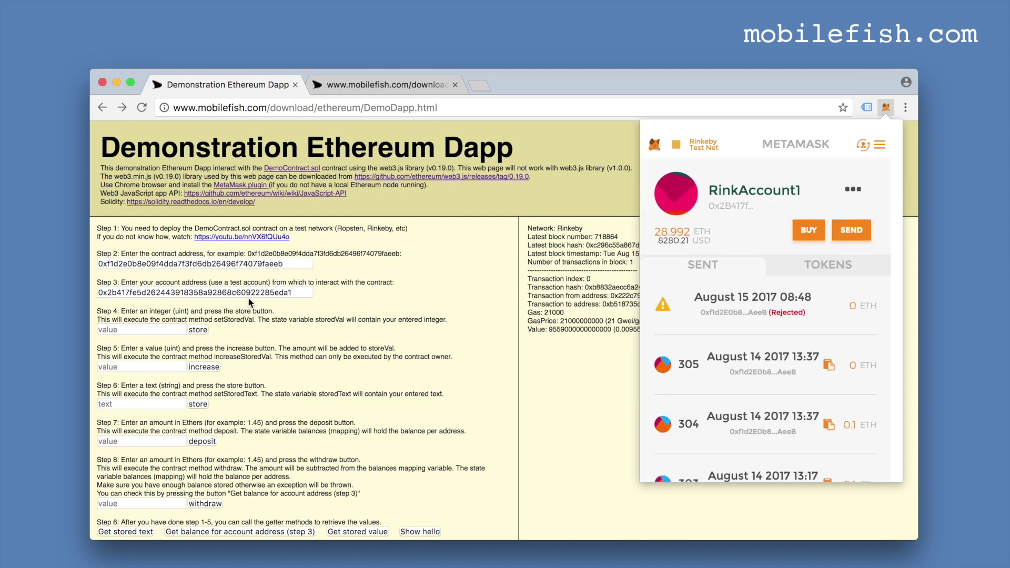
left_click(621, 141)
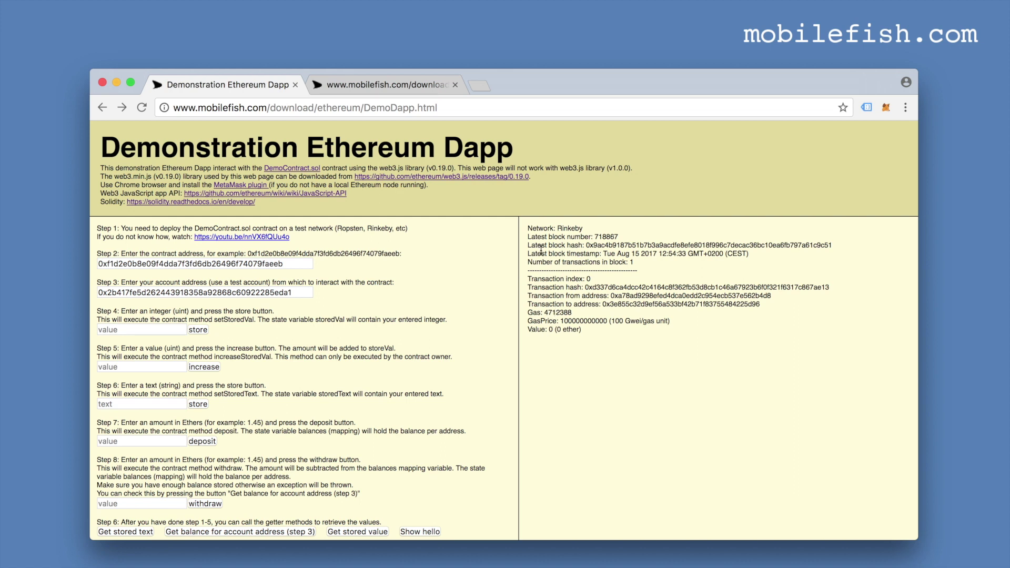
Scroll through DemoContract.sol.txt, highlighting the deposit, withdraw, increaseStoredVal and setter function names
scroll(337, 284, "down", 1)
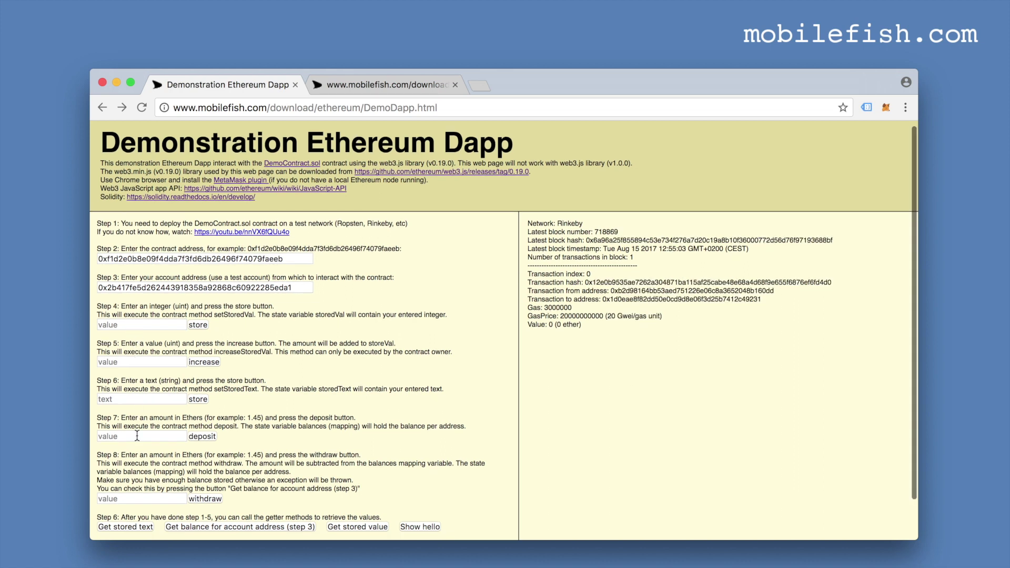
left_click(374, 88)
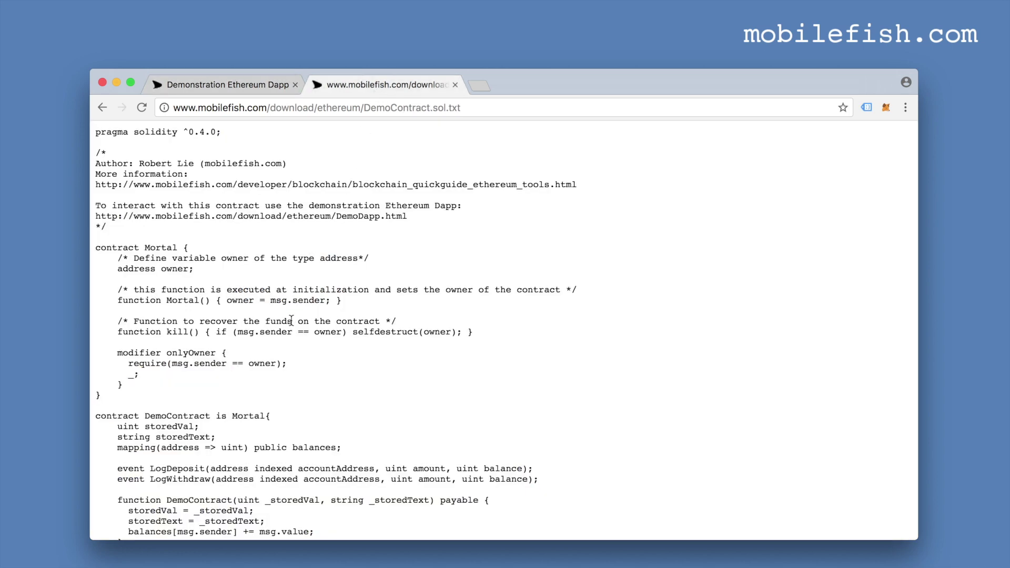
scroll(291, 320, "down", 10)
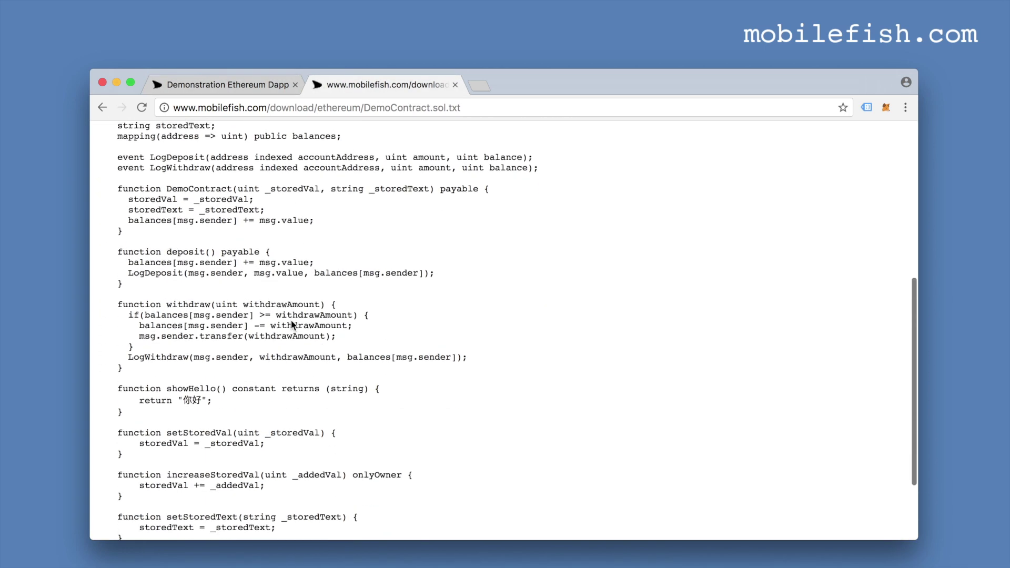
scroll(292, 320, "down", 2)
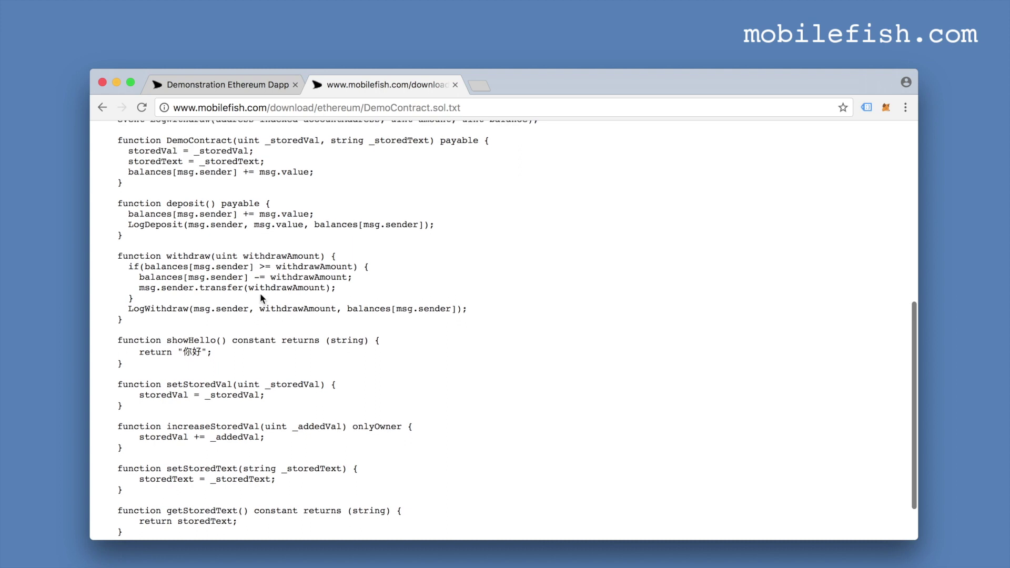
scroll(260, 293, "up", 2)
left_click_drag(166, 243, 202, 244)
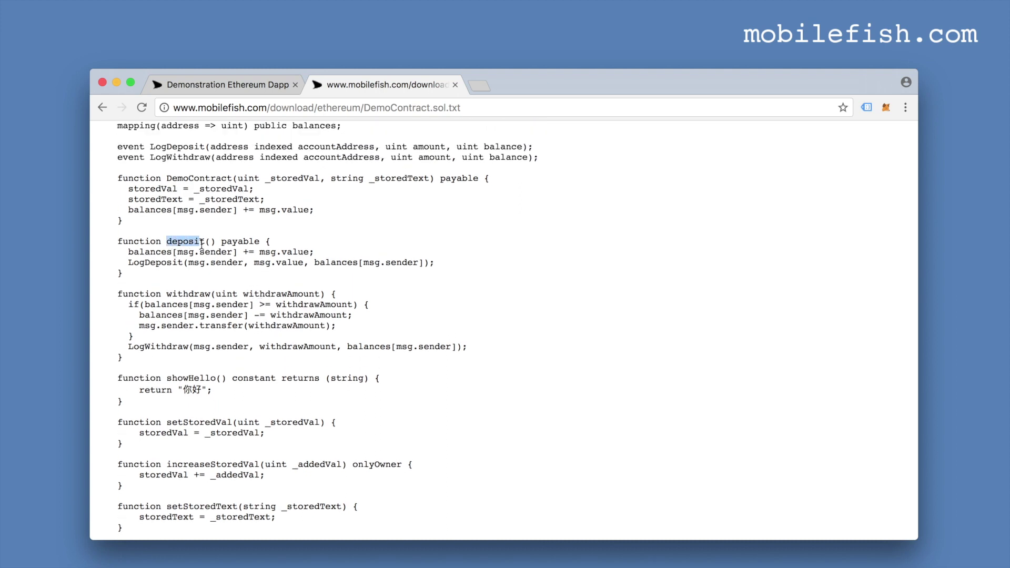
left_click_drag(167, 295, 216, 295)
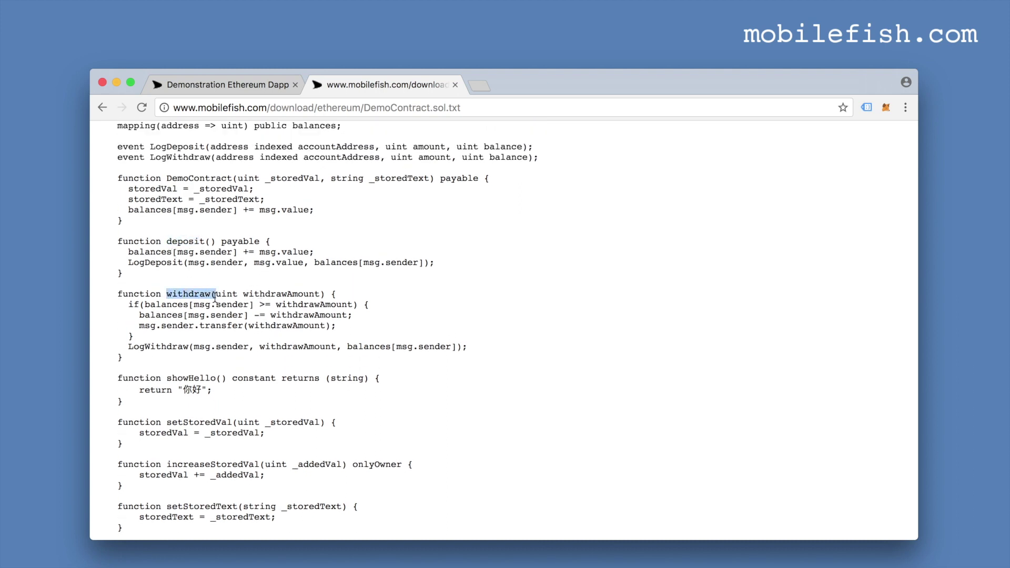
scroll(211, 356, "down", 3)
left_click_drag(166, 351, 221, 354)
left_click_drag(177, 392, 235, 395)
scroll(218, 445, "down", 1)
left_click_drag(167, 412, 234, 411)
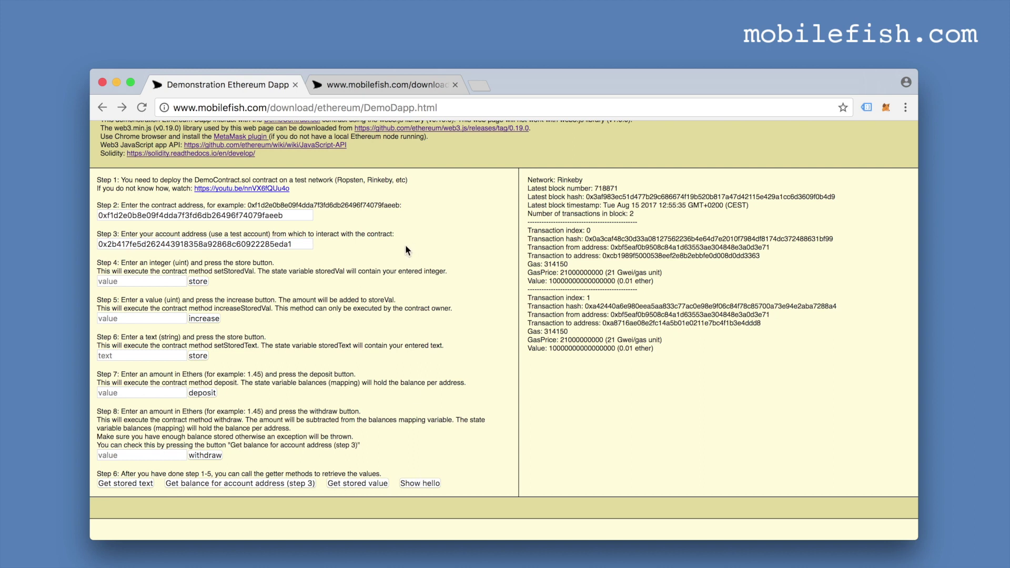
Read back the stored text, account balance, stored value and hello greeting, then stored value again
left_click(119, 483)
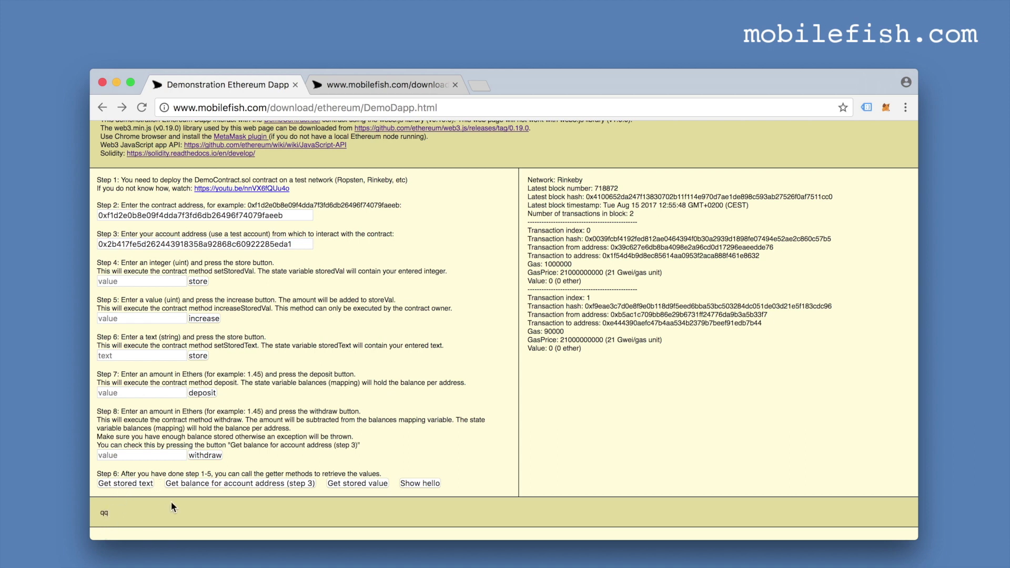
left_click(203, 484)
left_click(357, 482)
left_click(424, 485)
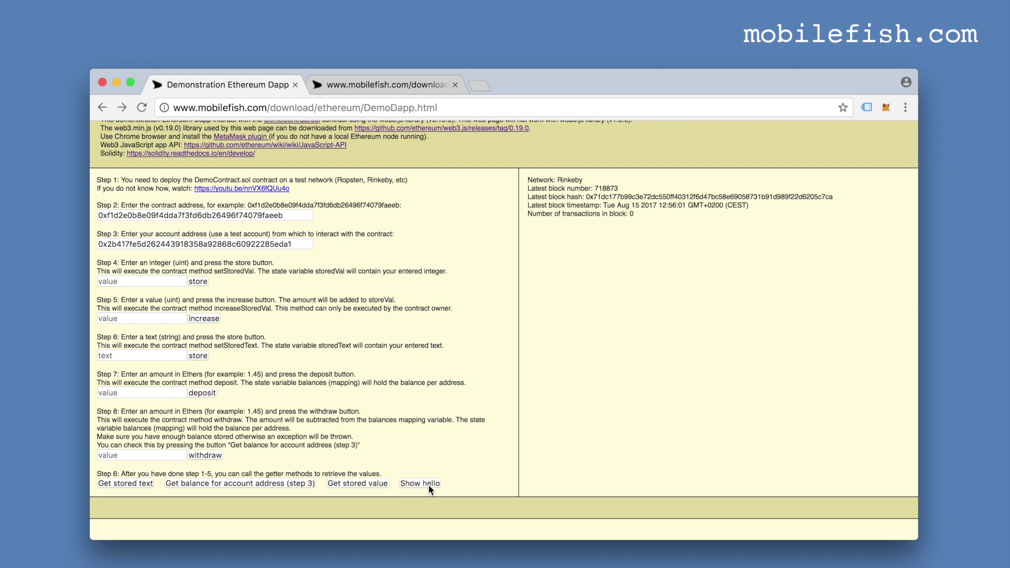
left_click(343, 482)
Check the MetaMask wallet overview and close it
left_click(886, 108)
mouse_move(708, 216)
left_click(493, 400)
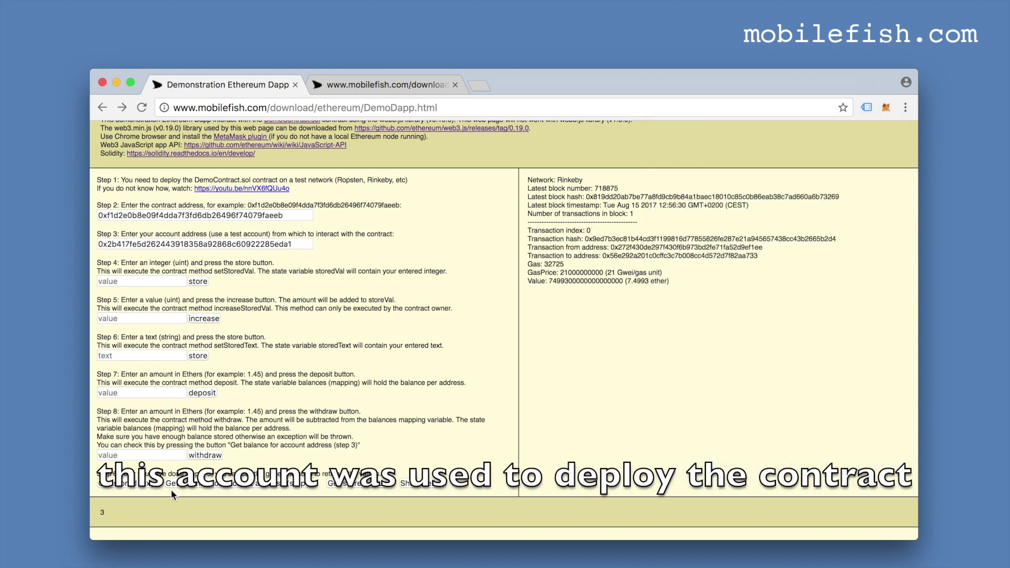
Store 4 as the contract's stored value, approve in MetaMask, and confirm it reads 4
left_click(141, 282)
type("4")
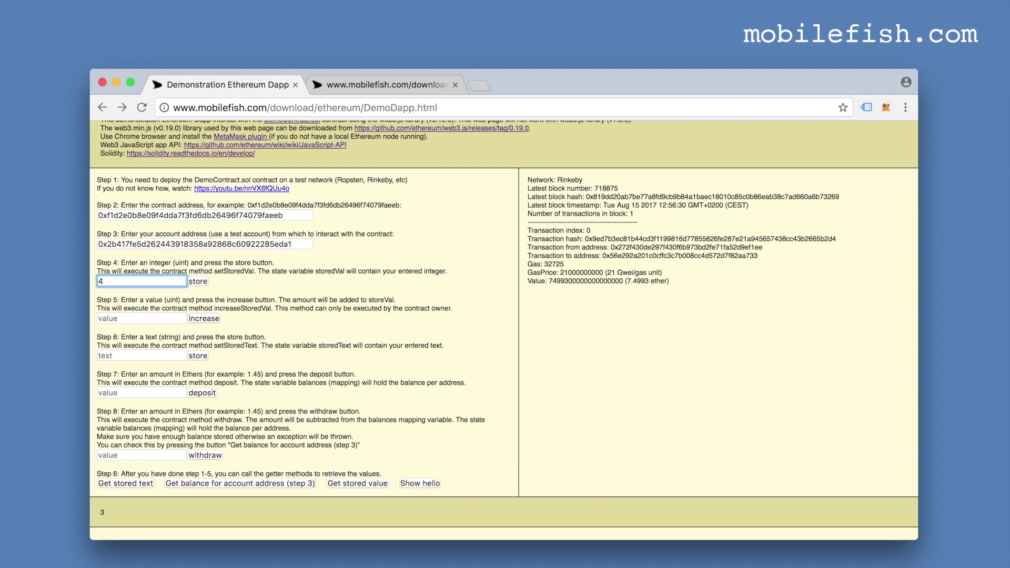
left_click(201, 282)
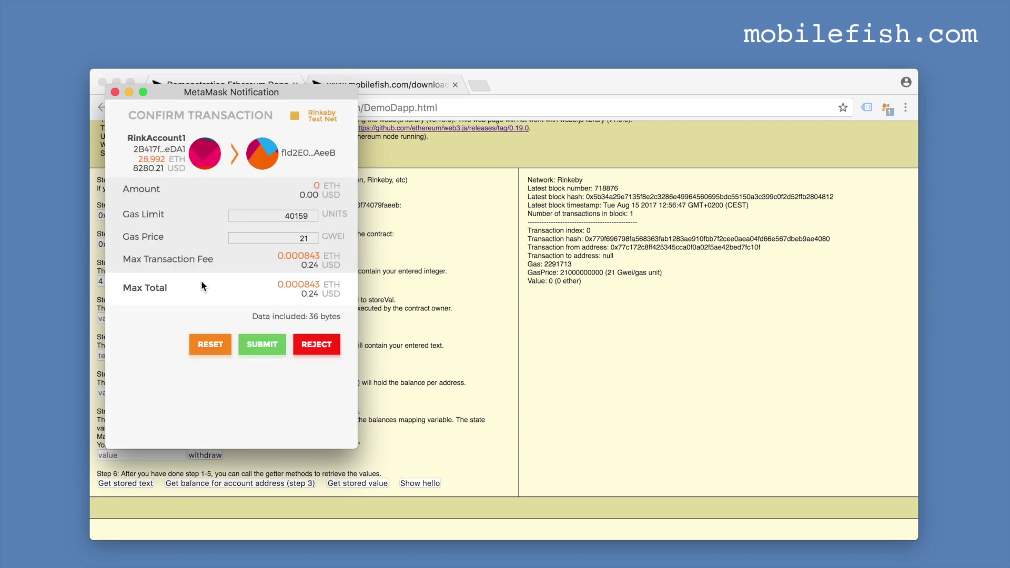
left_click(262, 346)
scroll(260, 341, "down", 1)
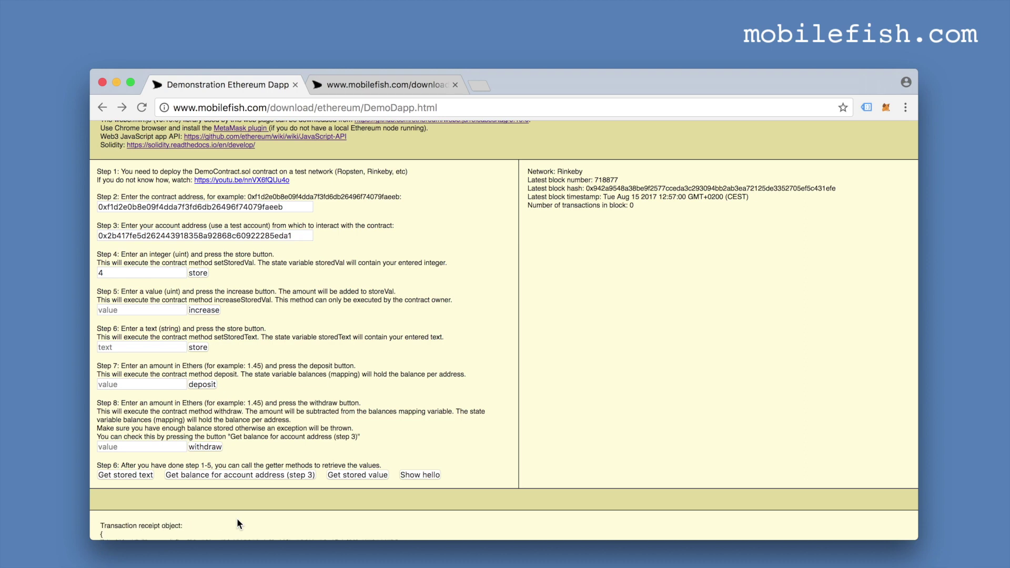
scroll(237, 519, "down", 5)
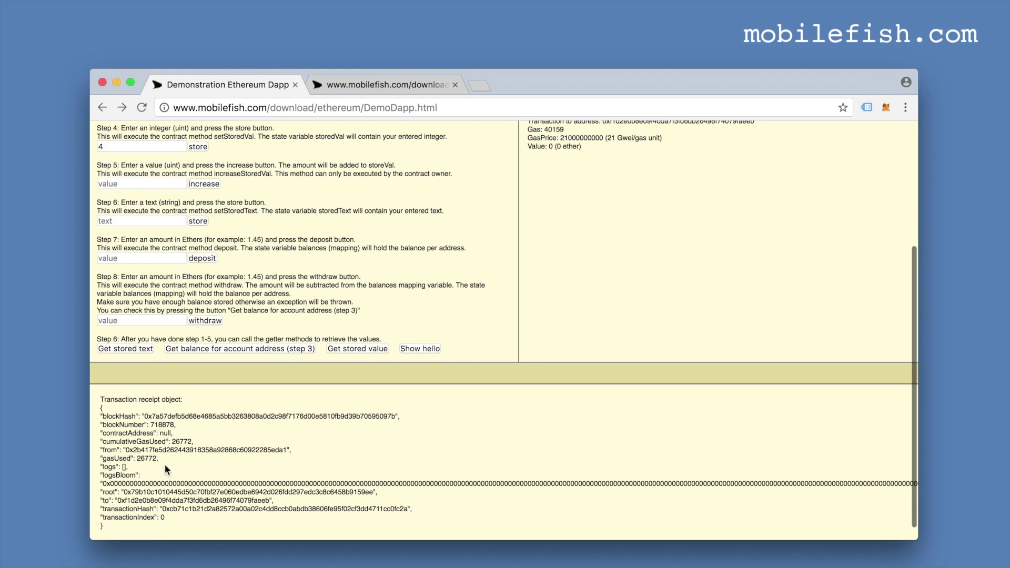
scroll(263, 413, "up", 1)
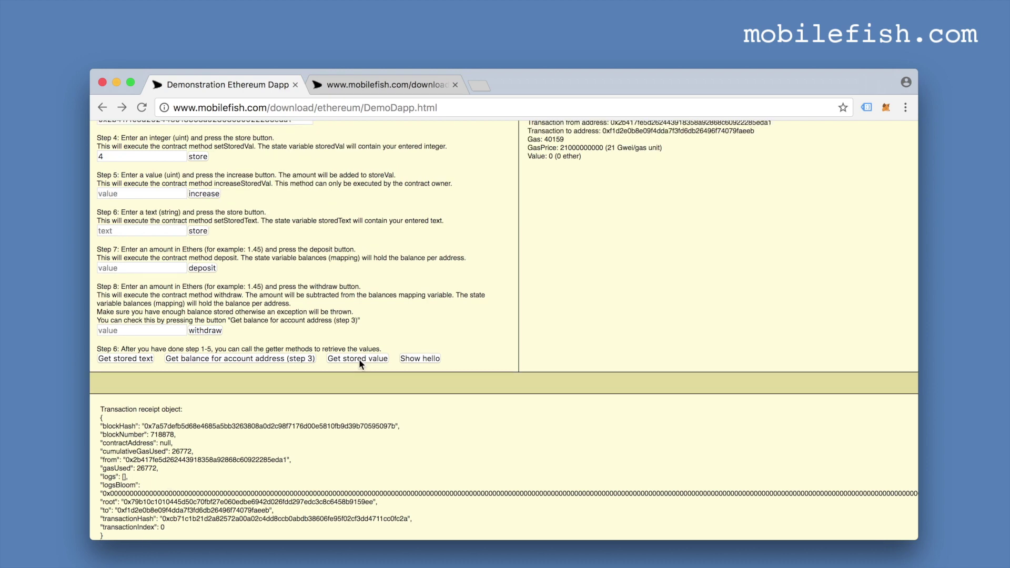
left_click(360, 360)
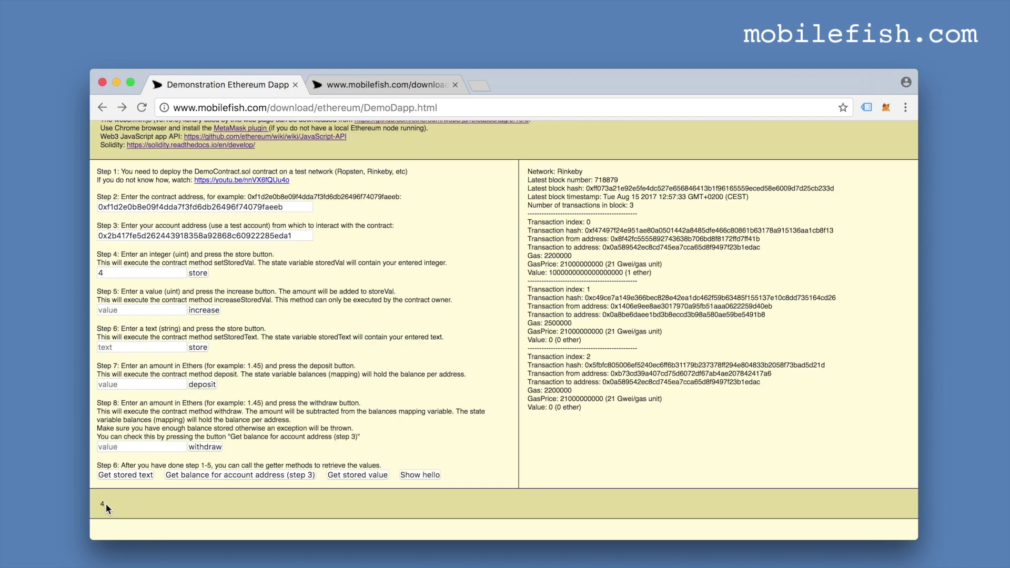
Store the text 'hello' in the contract and approve the setStoredText transaction
left_click(129, 474)
left_click(112, 346)
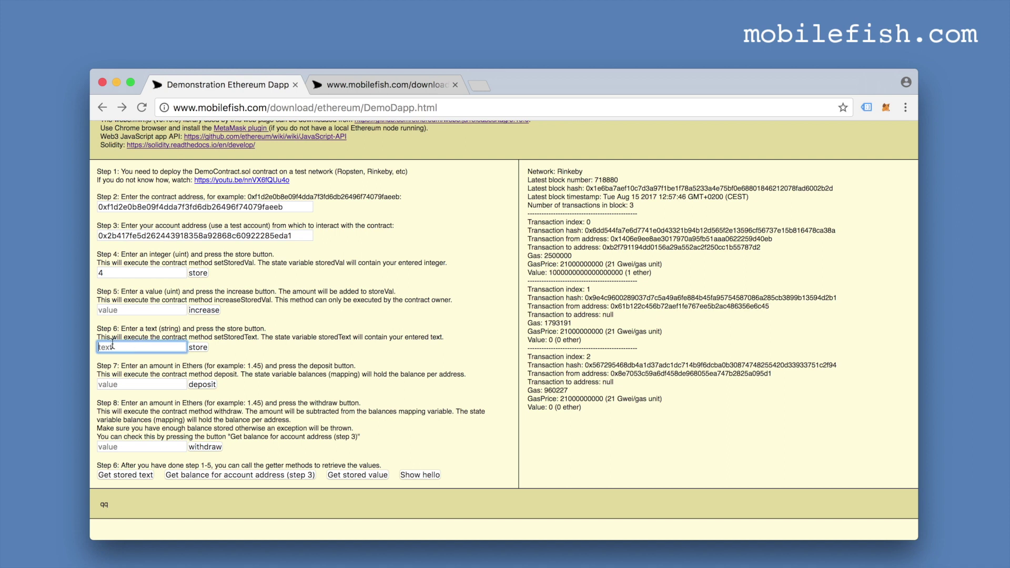
type("hello")
left_click(197, 347)
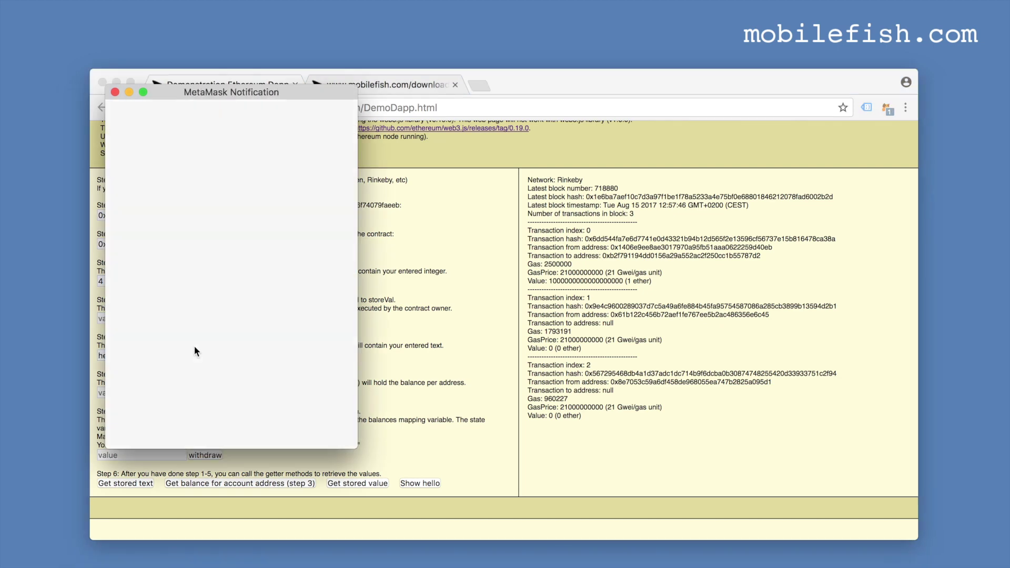
left_click(257, 344)
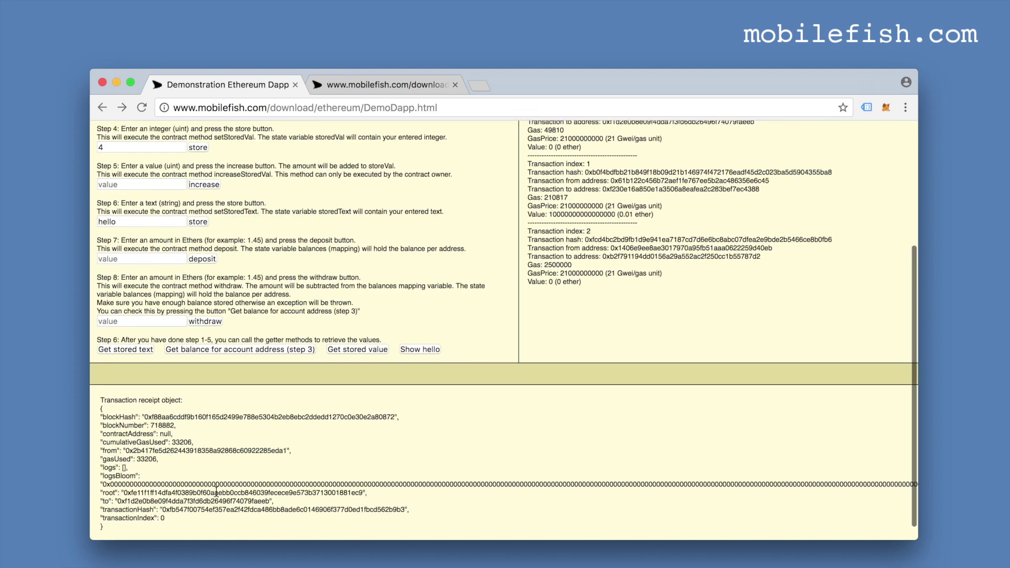
scroll(299, 372, "up", 1)
scroll(299, 372, "up", 3)
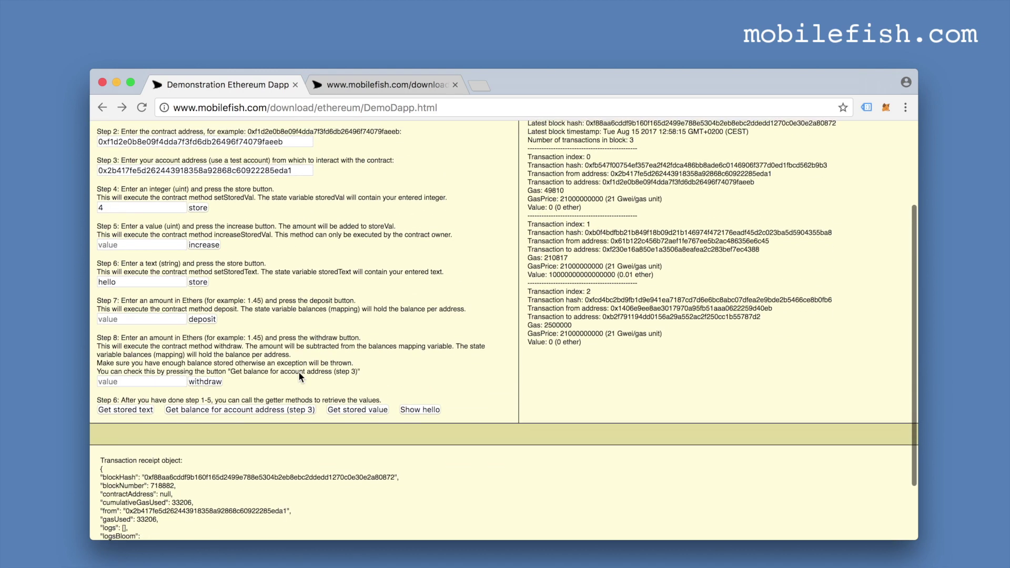
Read back stored text 'hello' and stored value 4, then select the increase amount field
left_click(135, 419)
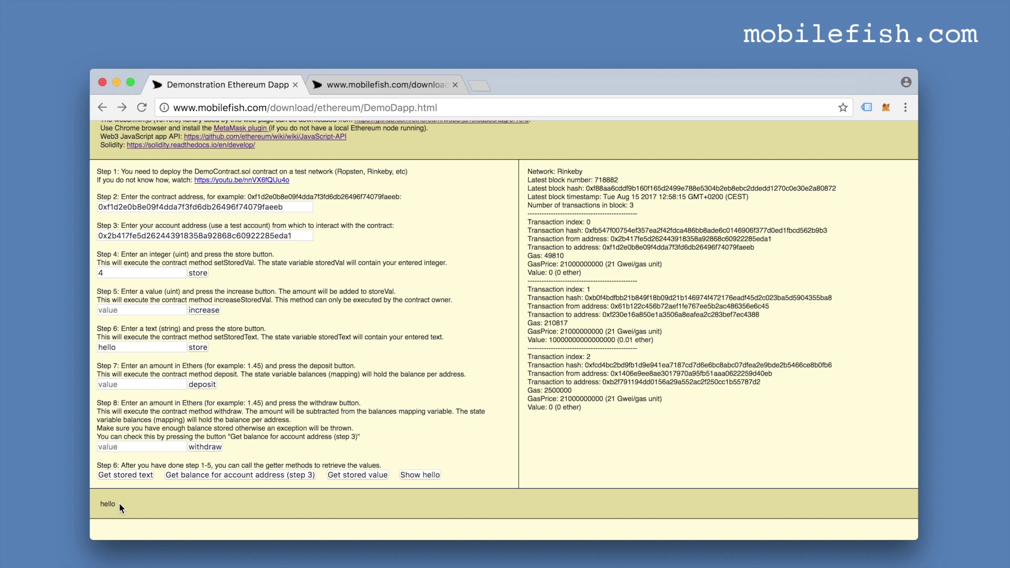
left_click(355, 473)
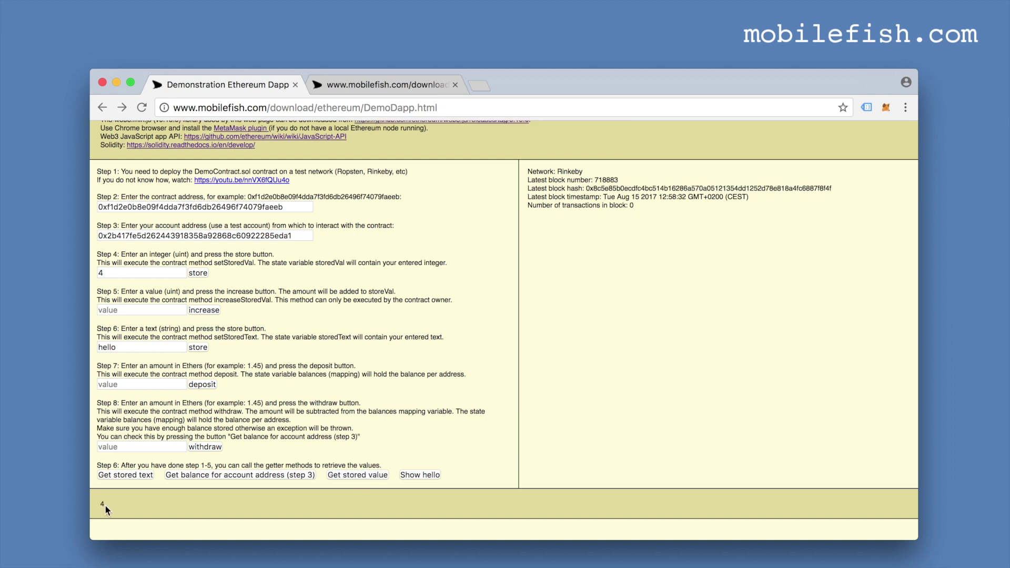
left_click(112, 311)
Increase the stored value by 1, approve in MetaMask, and confirm it now reads 5
type("1")
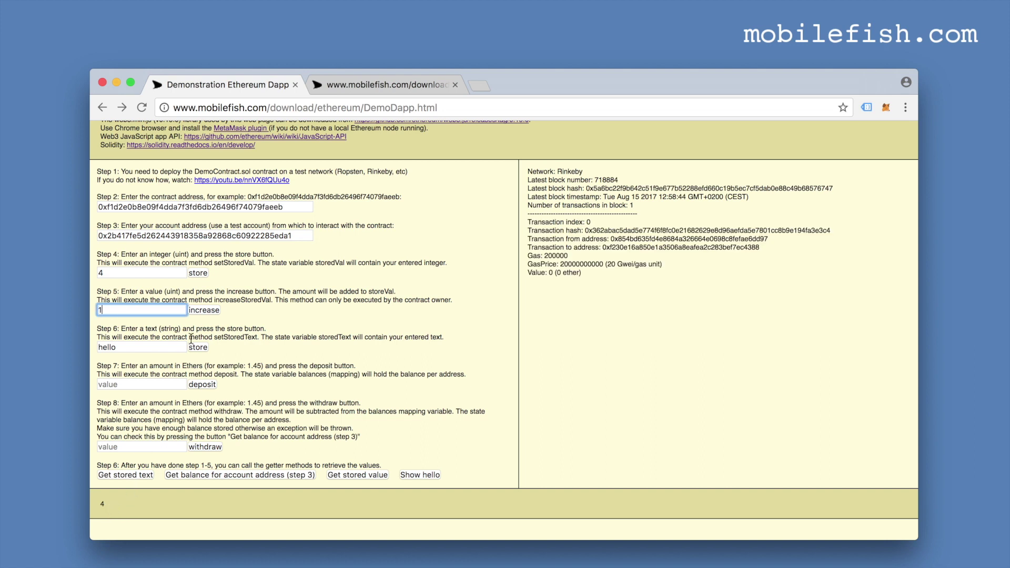
left_click(203, 311)
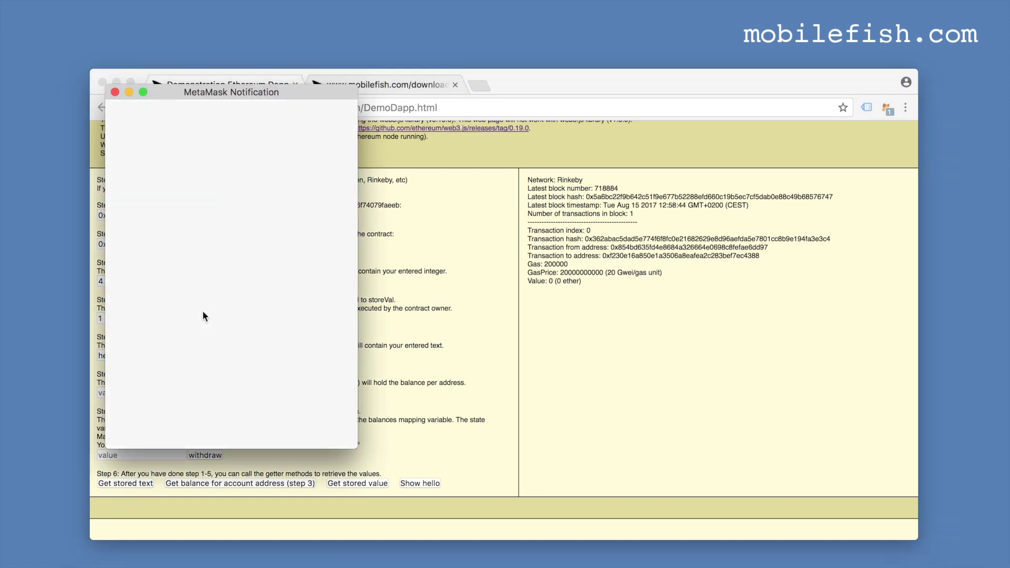
left_click(263, 350)
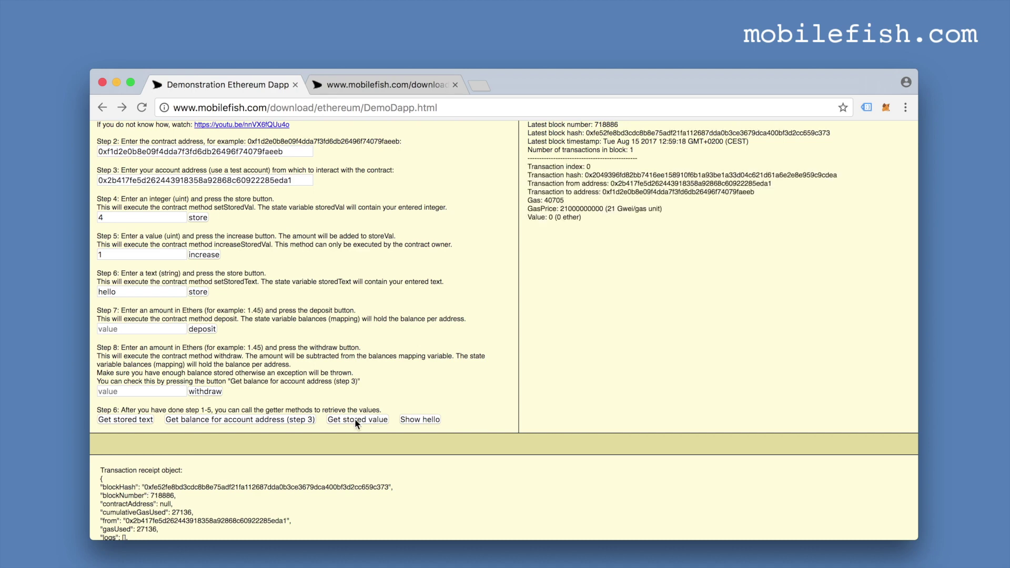
left_click(355, 420)
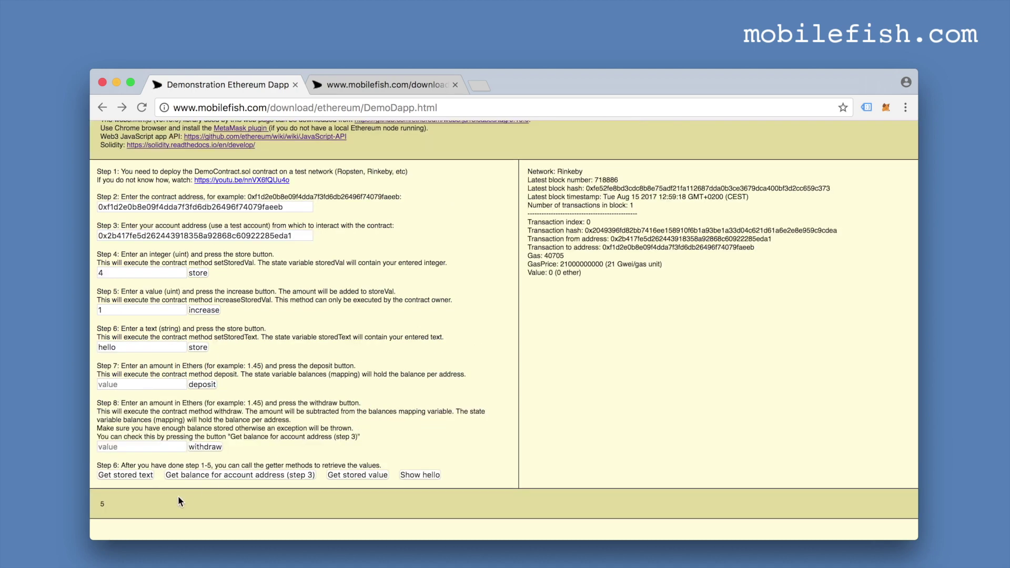
left_click(405, 84)
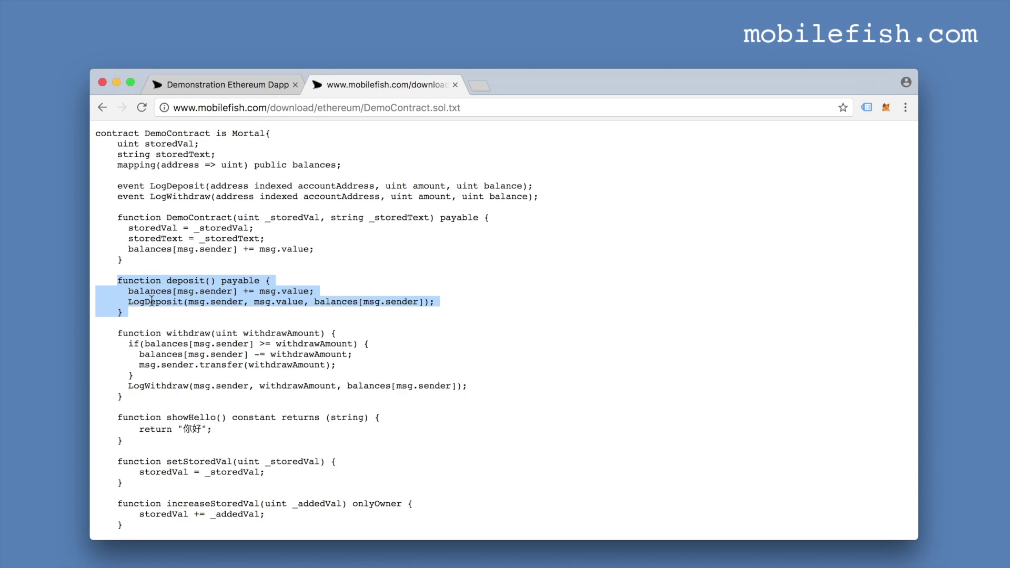
Check the MetaMask wallet balance and read back the account's 0.2 ether contract balance
left_click(230, 84)
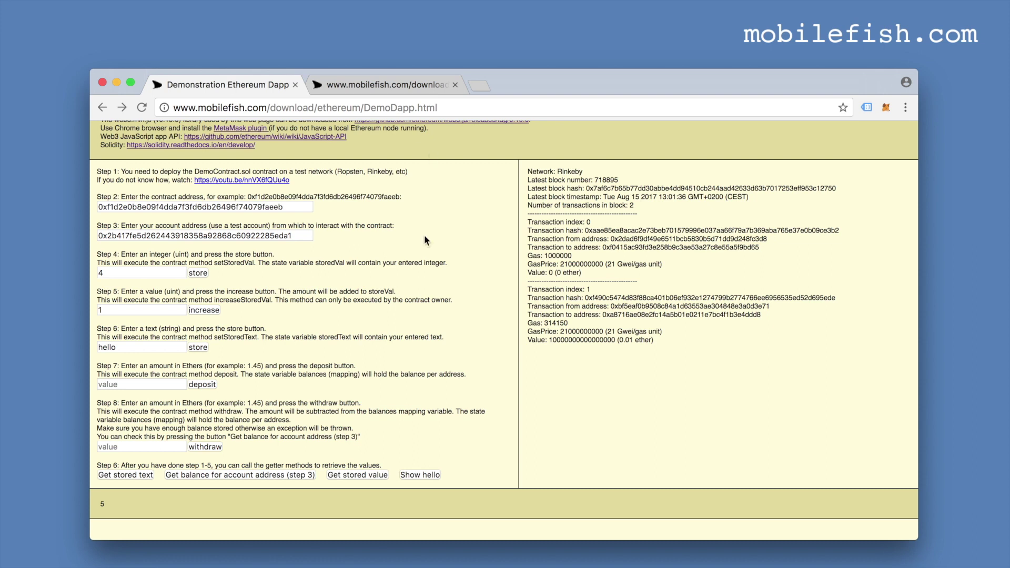
left_click(885, 108)
mouse_move(676, 231)
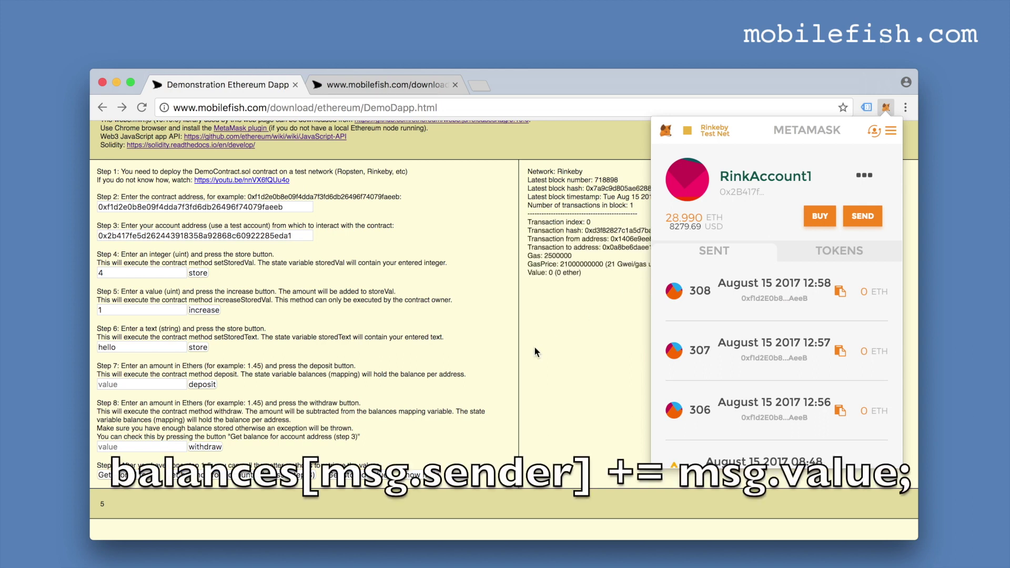
left_click(245, 477)
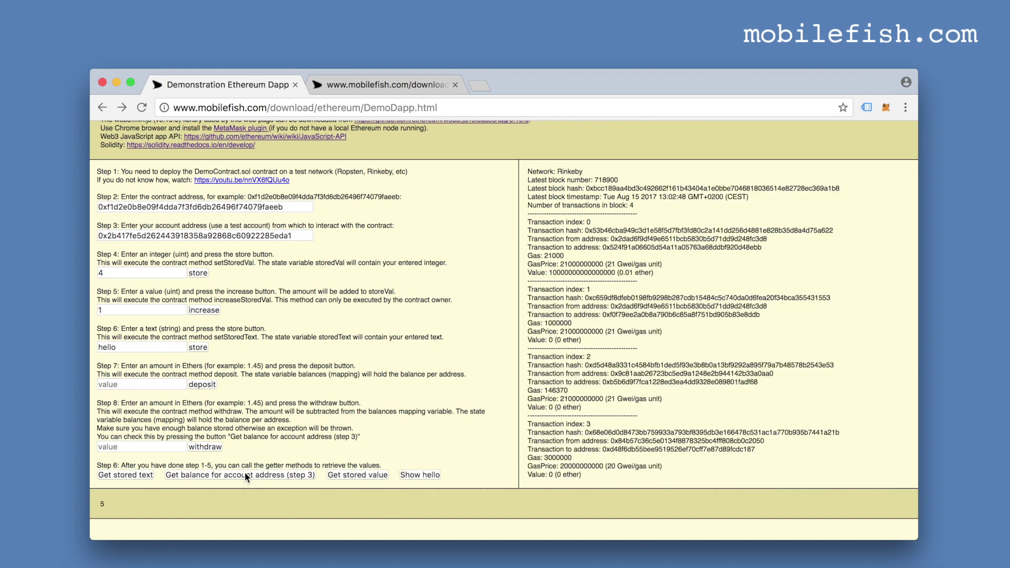
left_click(246, 475)
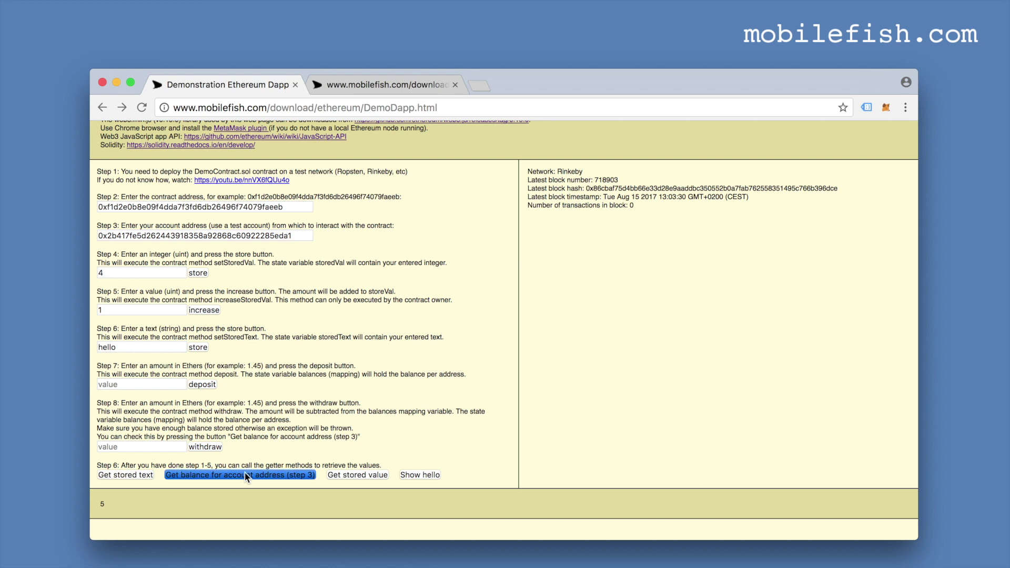
left_click_drag(190, 501, 204, 503)
left_click(151, 384)
Deposit 5 ether into DemoContract and confirm the transaction in MetaMask
type("5")
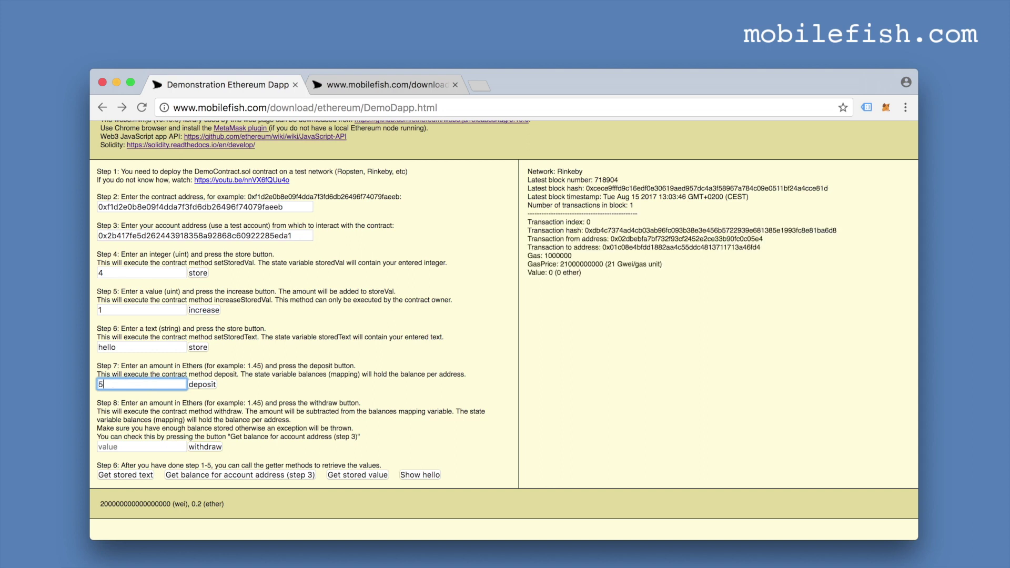
left_click(202, 386)
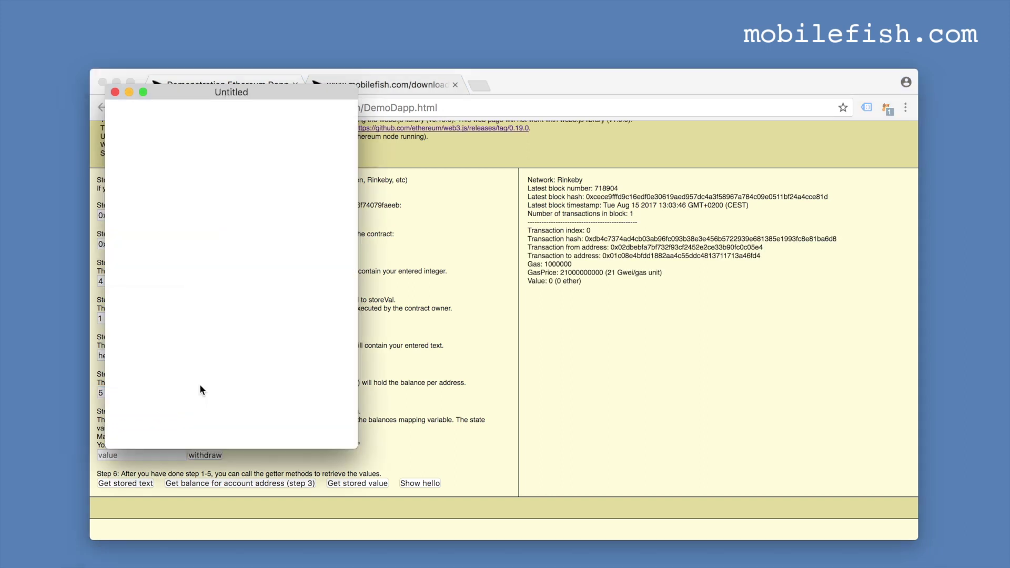
mouse_move(147, 169)
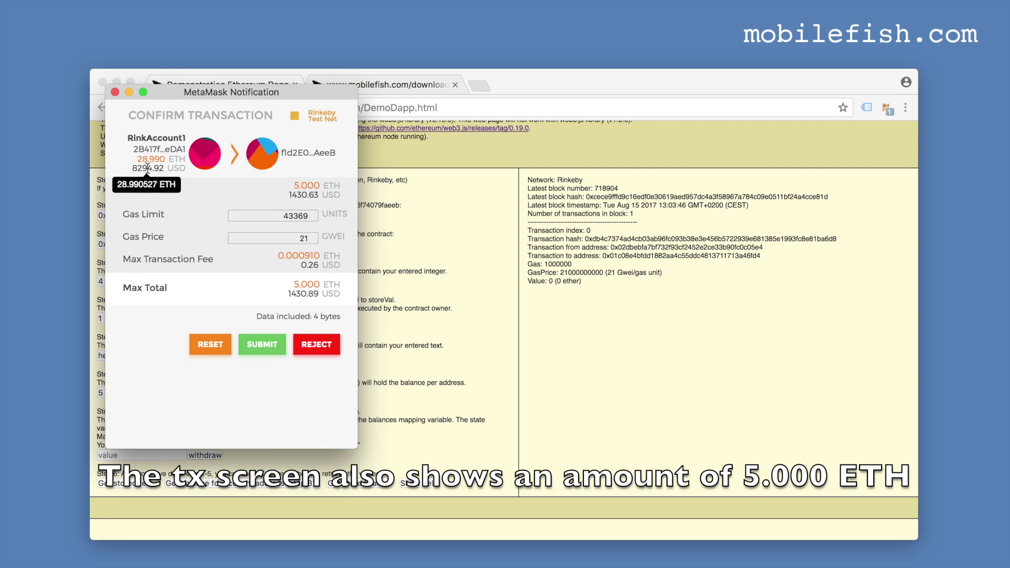
left_click(269, 347)
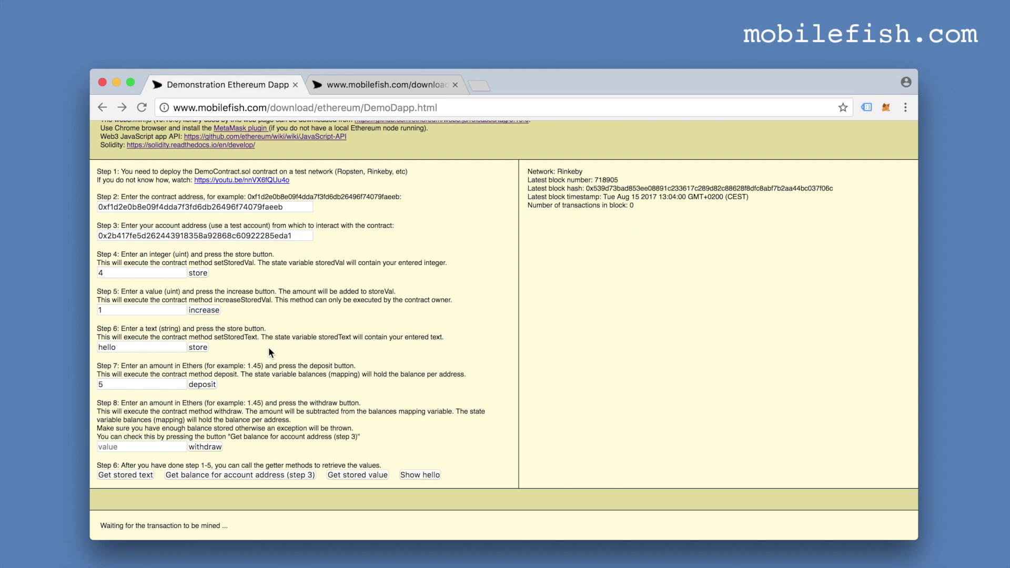
Check the new 5.2 balance, the deposit event lines and the wallet's ETH balance
scroll(268, 346, "down", 2)
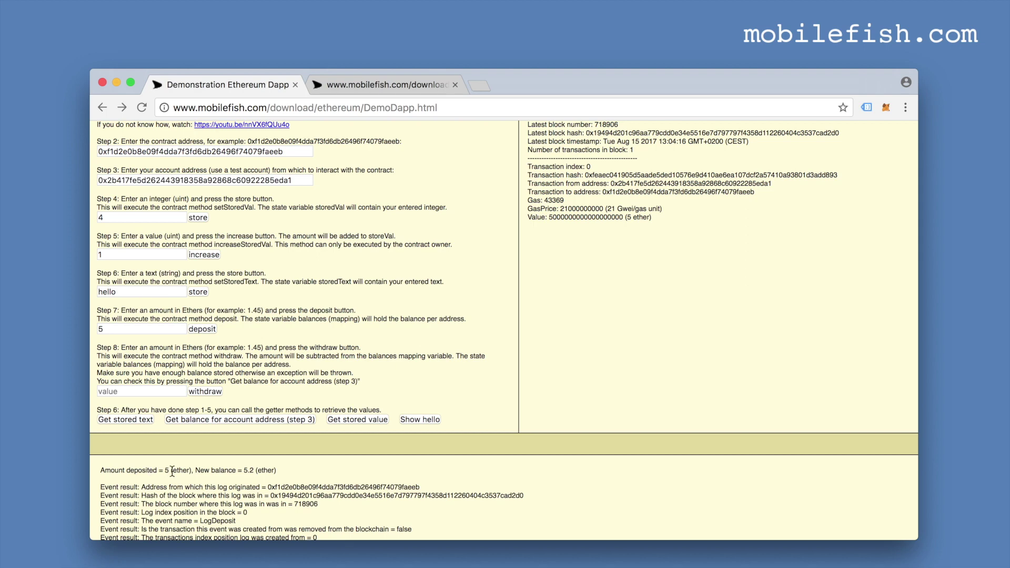
left_click_drag(243, 469, 256, 468)
scroll(290, 467, "down", 3)
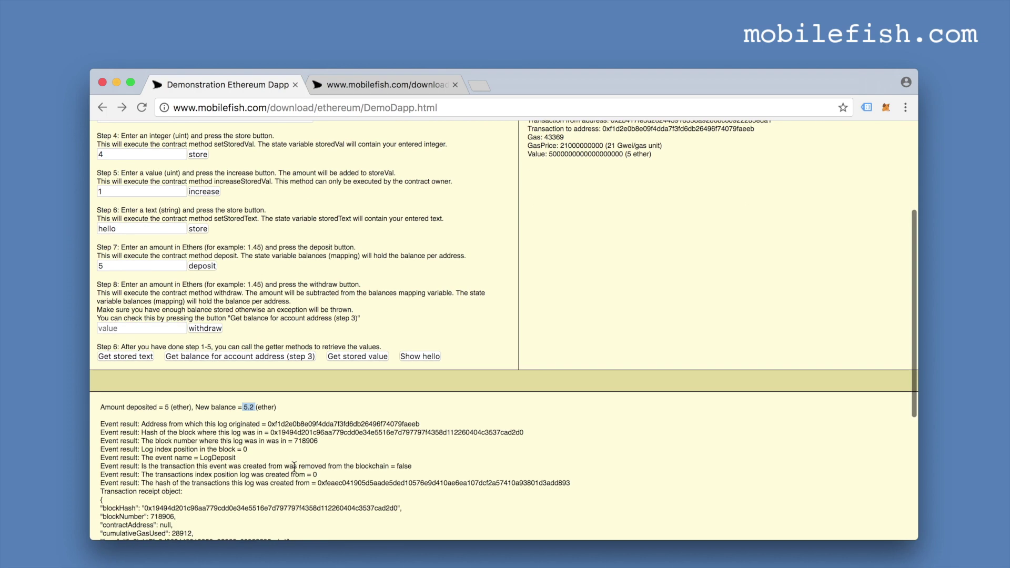
left_click_drag(101, 423, 105, 493)
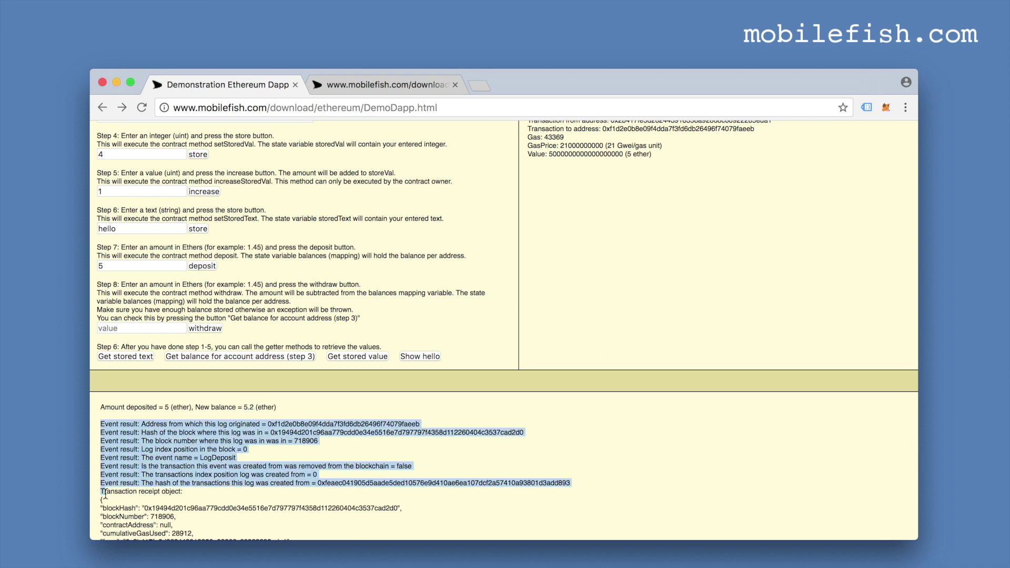
left_click(887, 108)
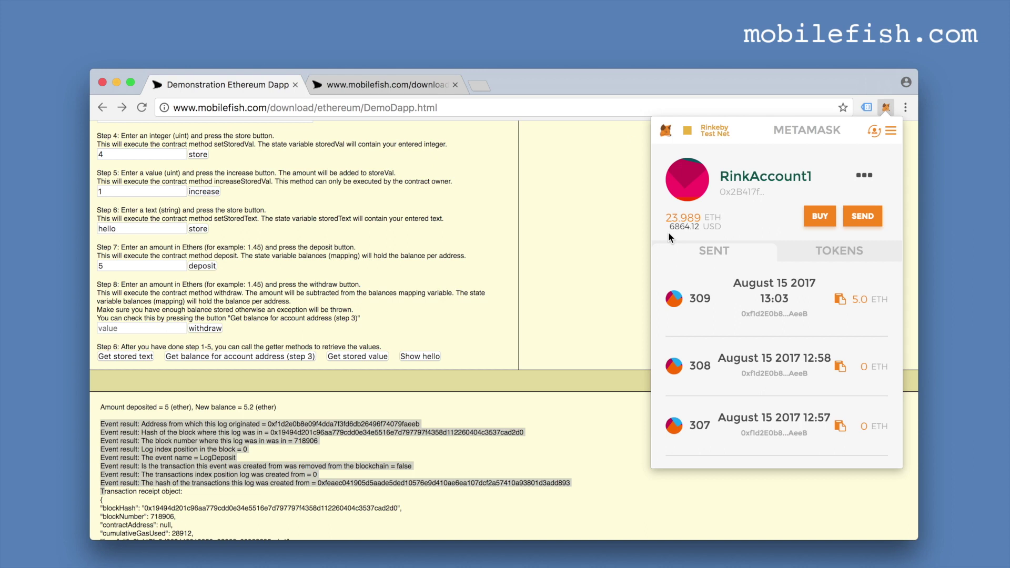
left_click(611, 244)
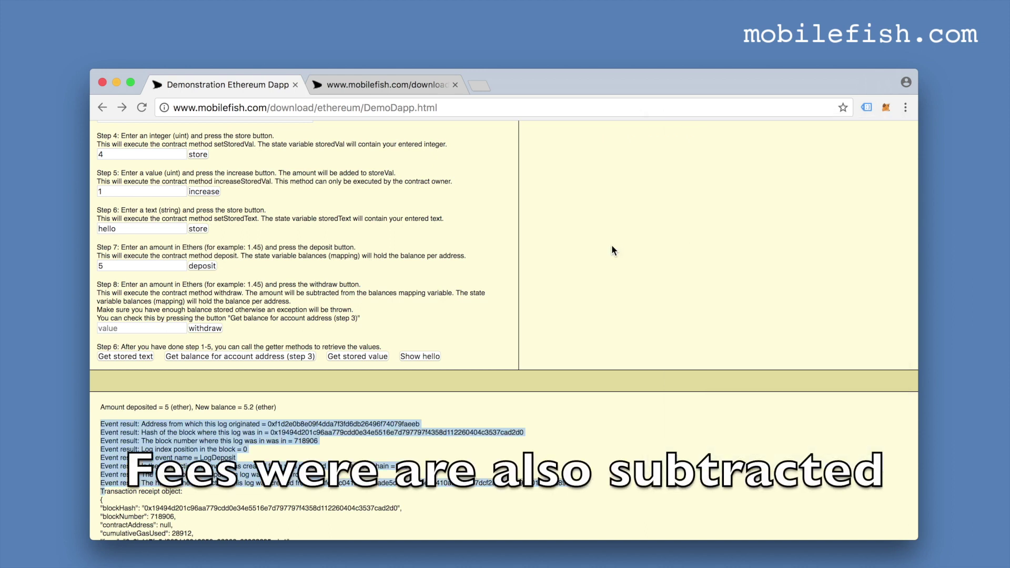
Fetch the account's contract balance, showing 5.2 ether
scroll(491, 419, "down", 5)
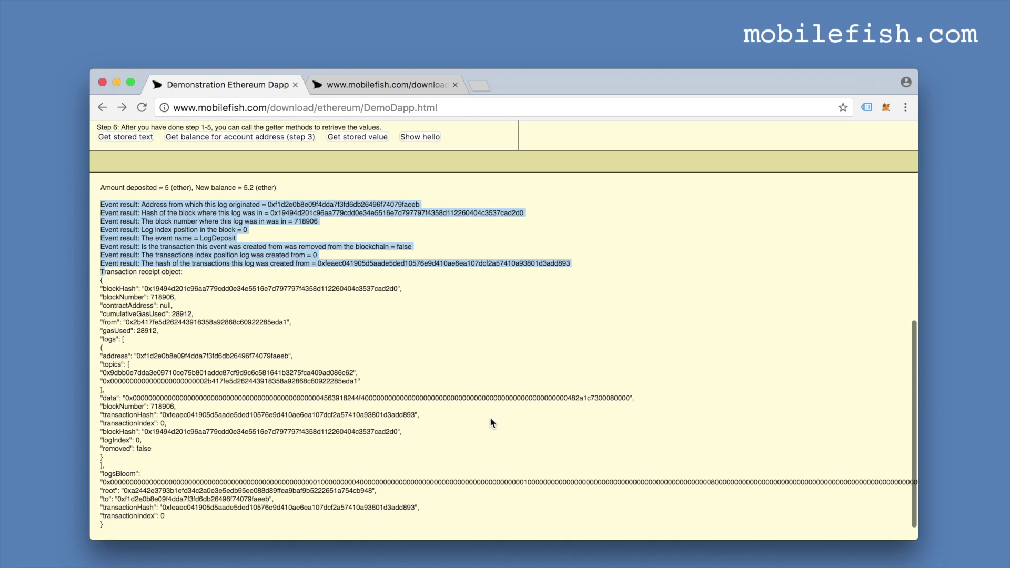
scroll(491, 422, "up", 5)
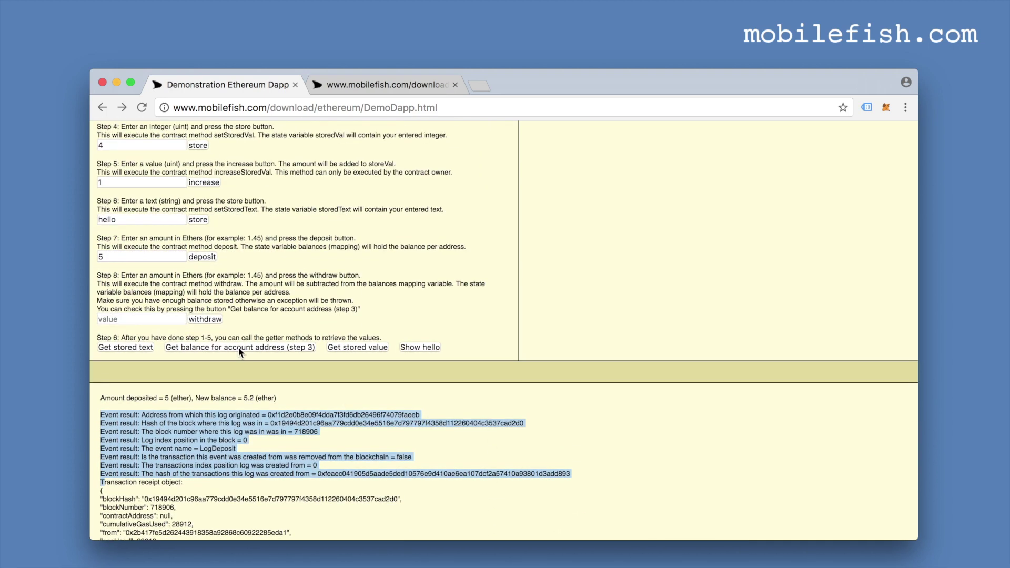
left_click(239, 347)
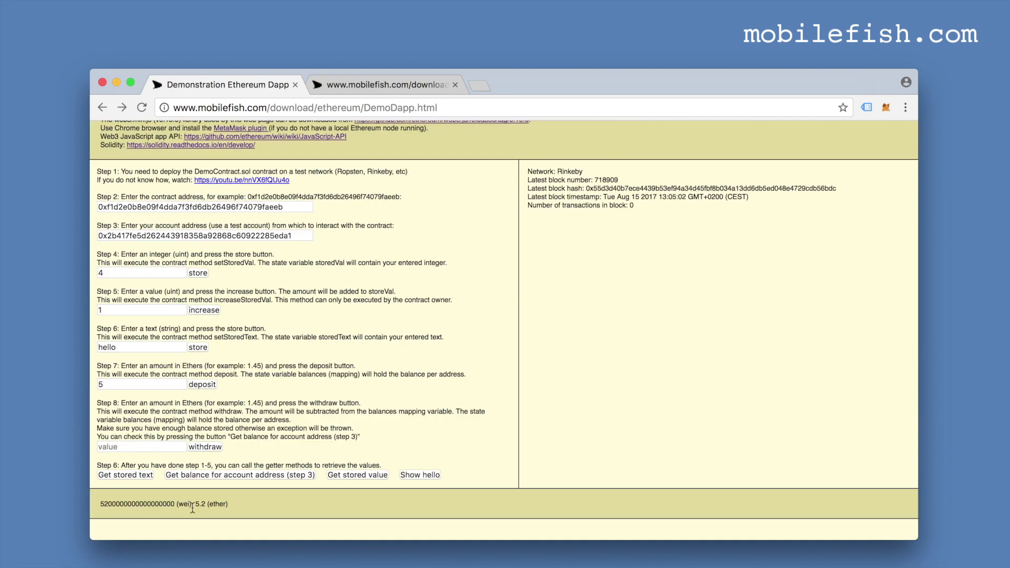
left_click_drag(196, 503, 206, 503)
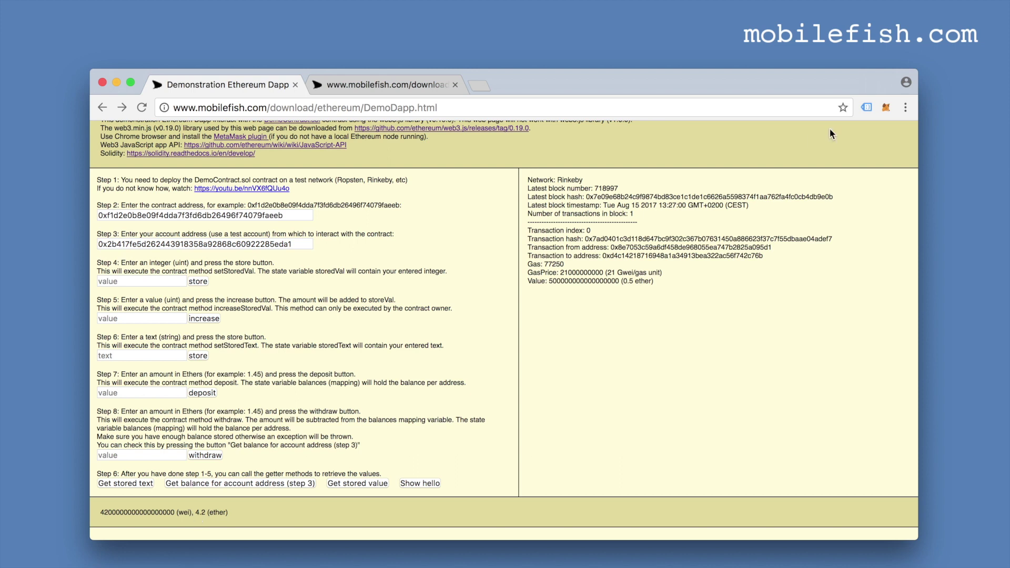
Check the wallet's ETH balance in the MetaMask popup, then close it
left_click(887, 108)
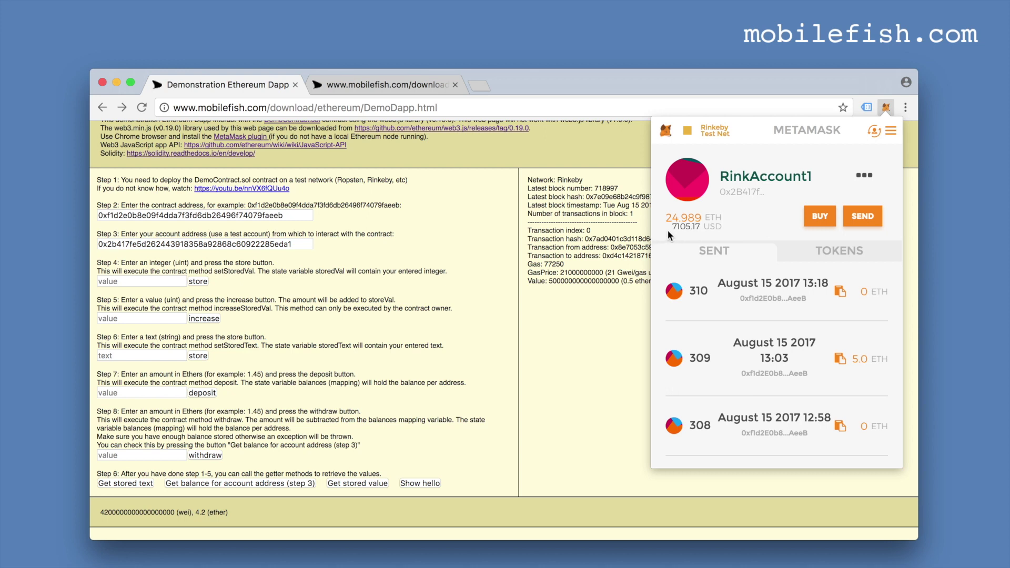
mouse_move(698, 227)
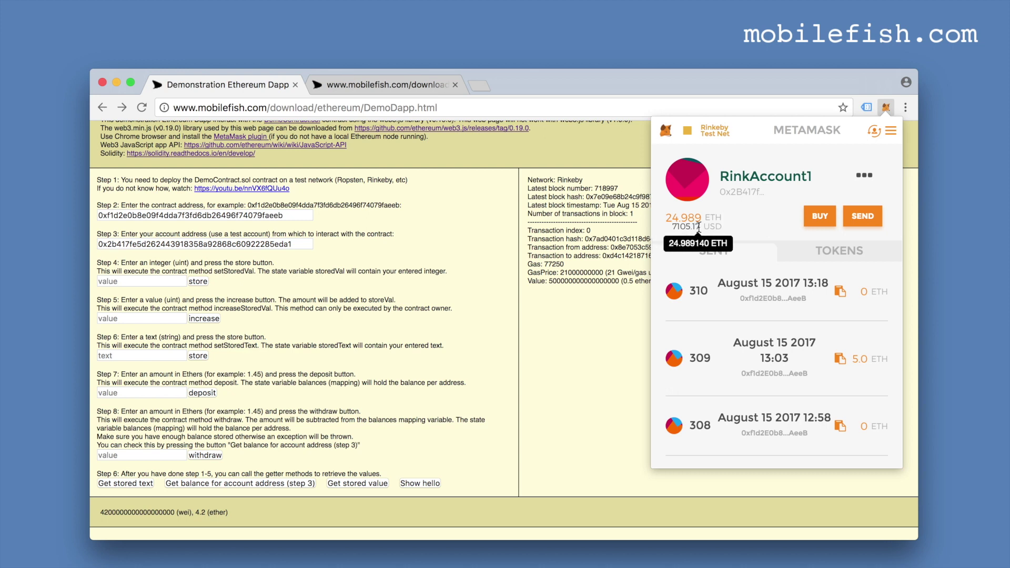
left_click(595, 336)
Withdraw 1 ether from the contract and confirm the transaction in MetaMask
left_click(141, 455)
type("1")
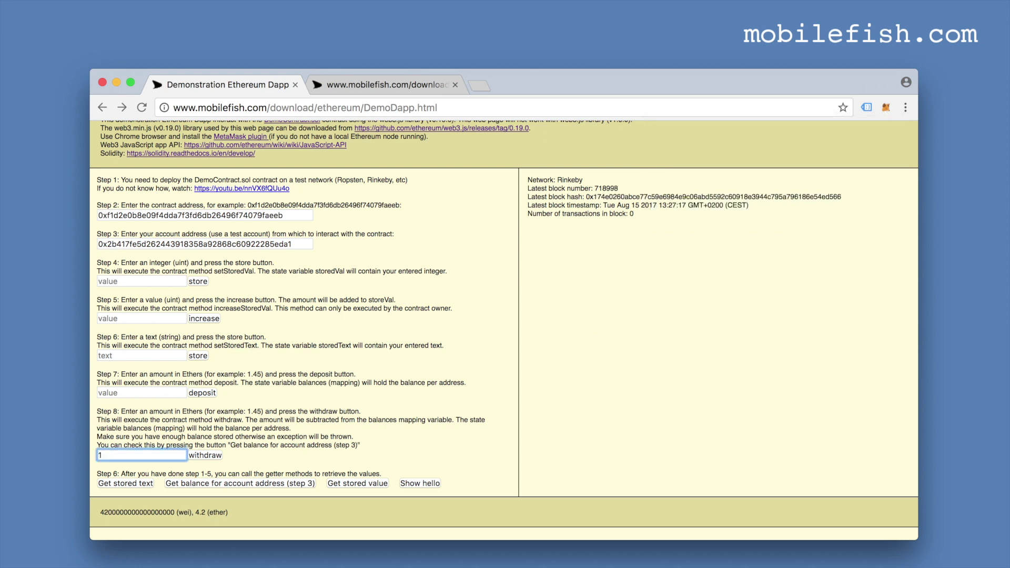
left_click(213, 456)
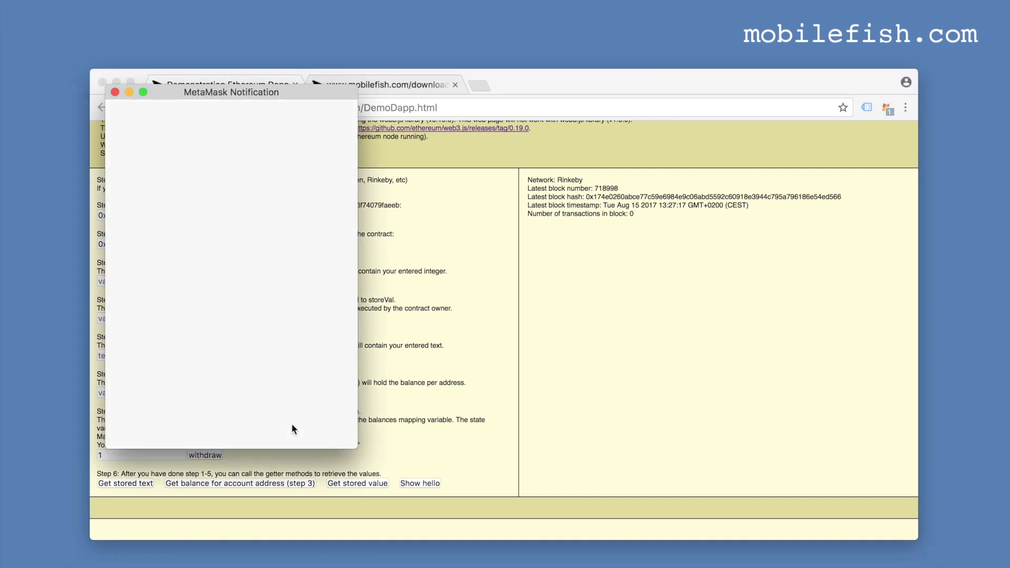
left_click(254, 344)
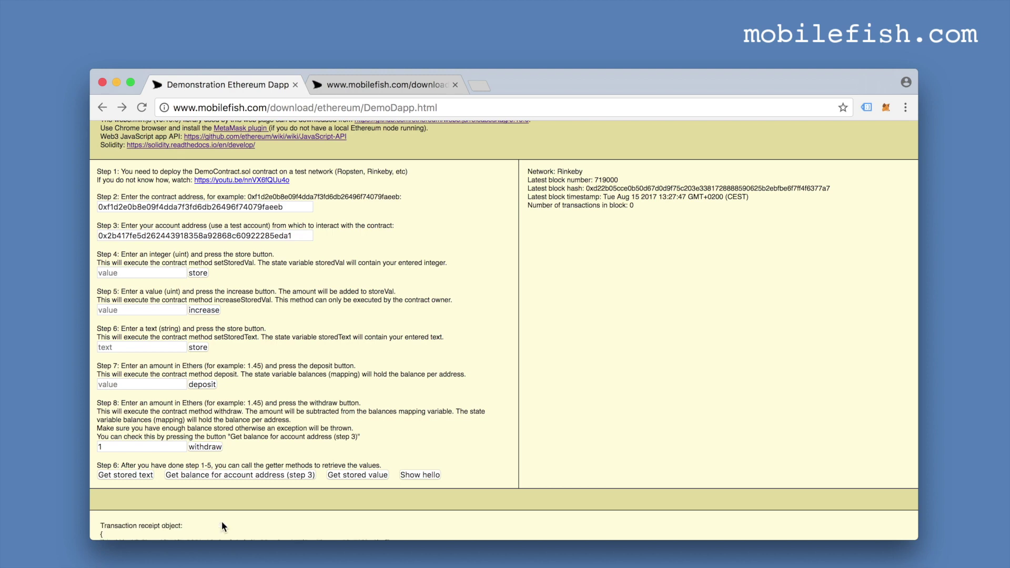
Verify the new 3.2 ether contract balance and the updated wallet balance
scroll(222, 521, "down", 3)
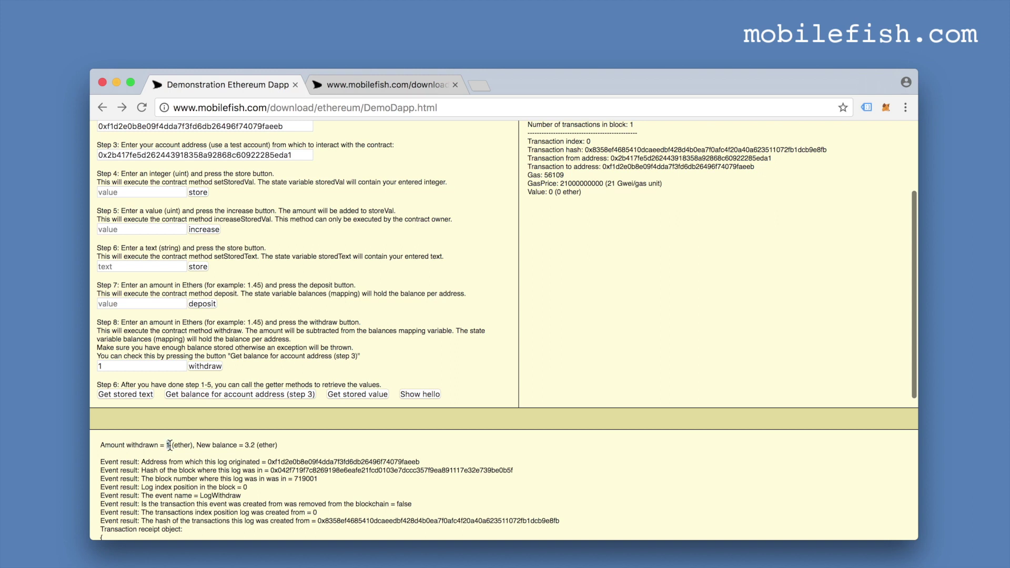
left_click_drag(245, 445, 259, 445)
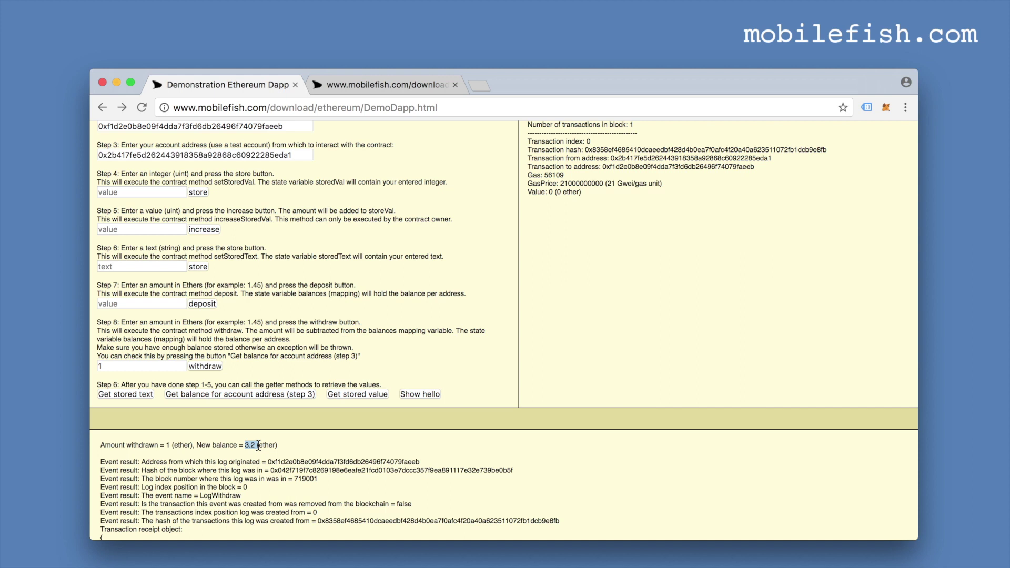
left_click(885, 108)
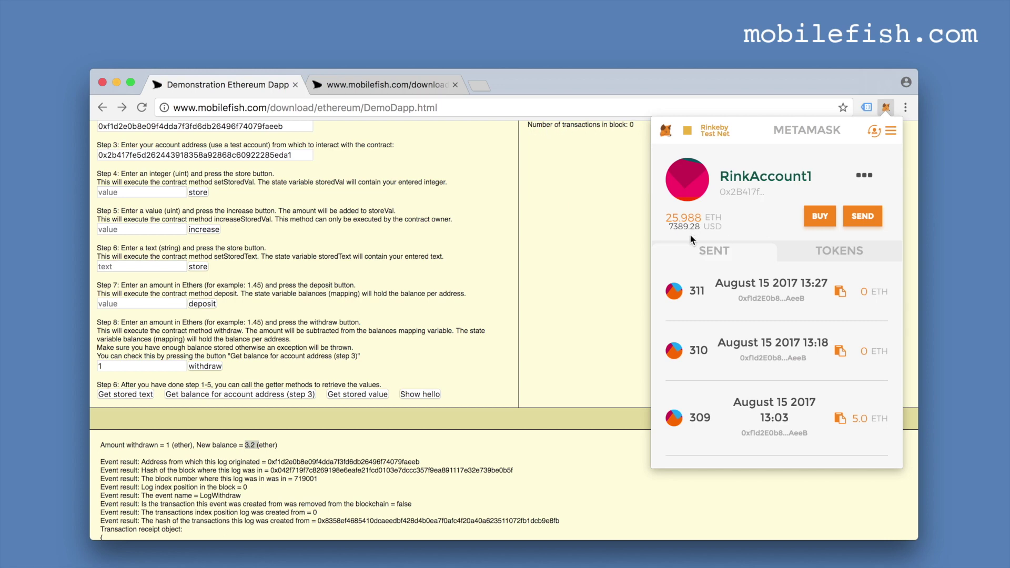
left_click(609, 285)
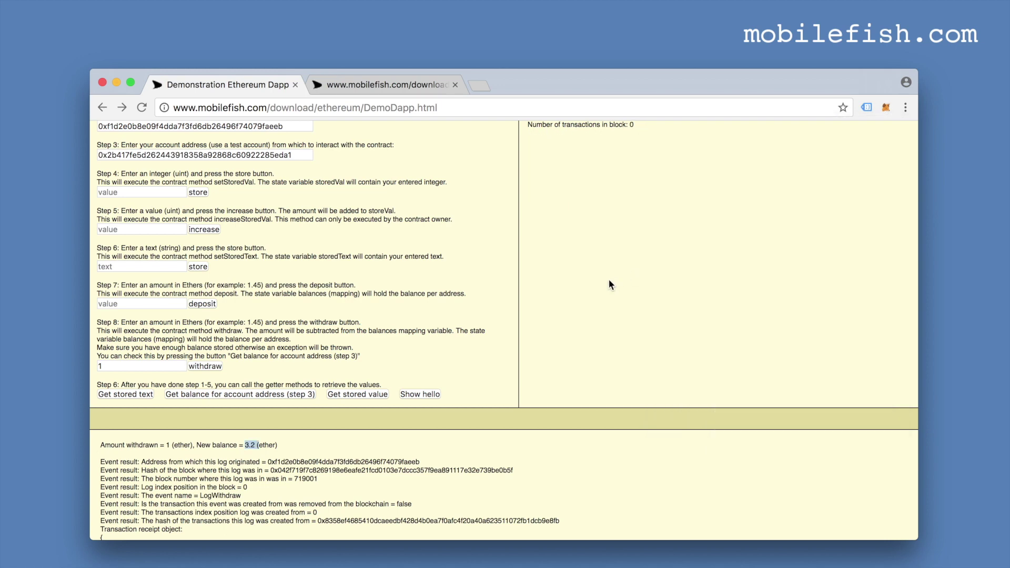
scroll(608, 279, "up", 3)
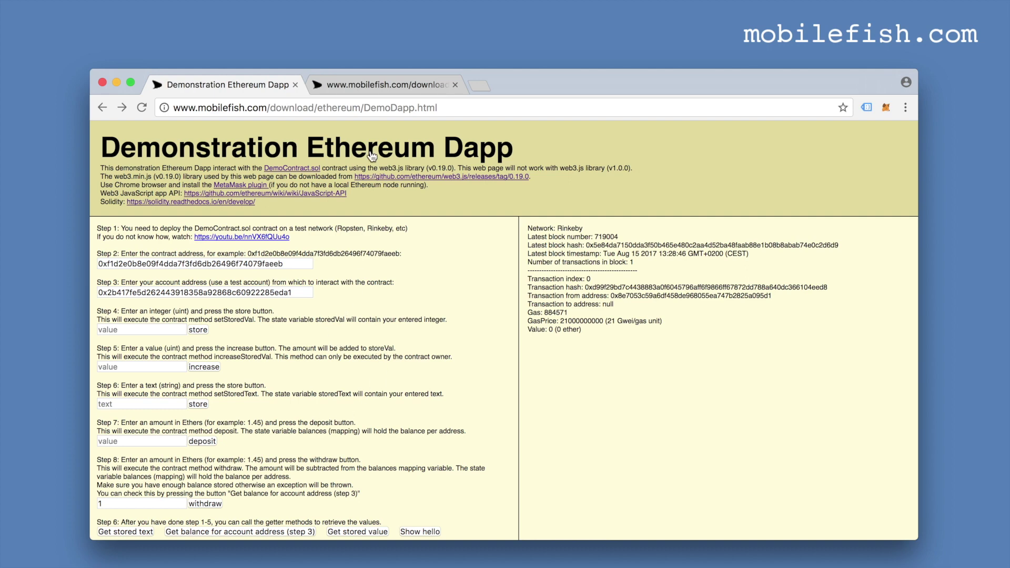
left_click(368, 89)
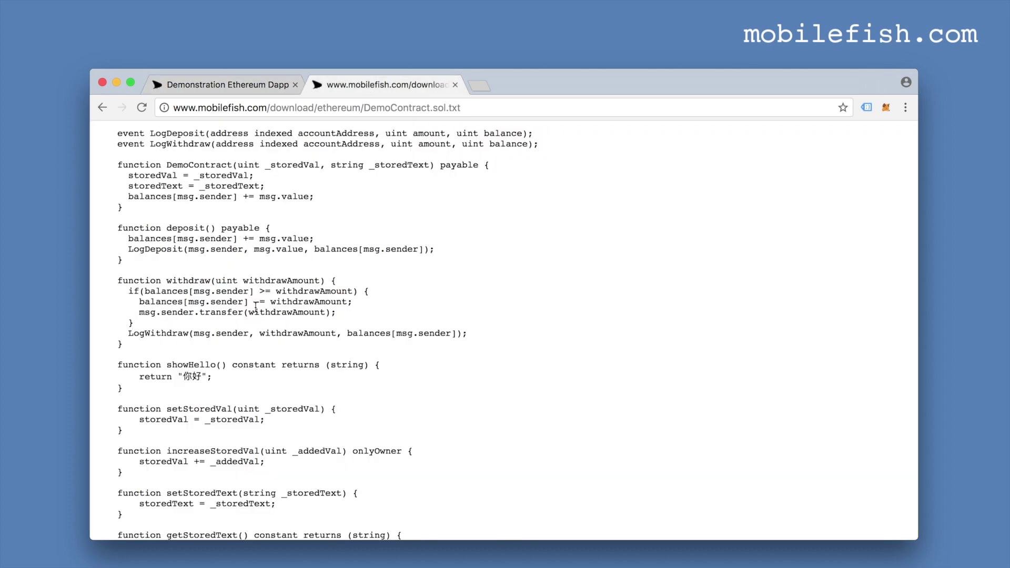
scroll(288, 376, "up", 2)
left_click_drag(111, 239, 140, 250)
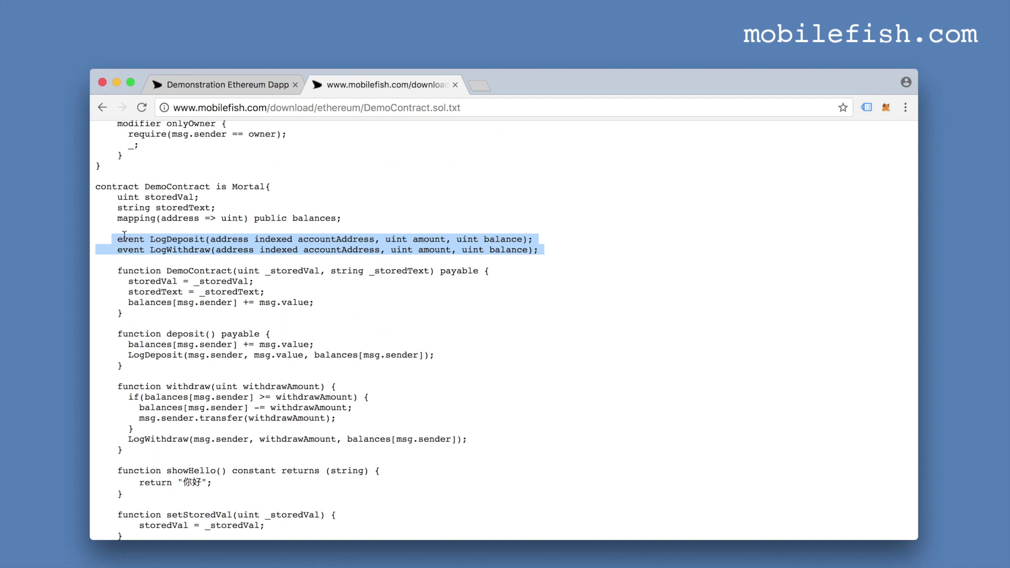
left_click(117, 239)
left_click(114, 270, "shift")
scroll(113, 270, "down", 1)
left_click(114, 271)
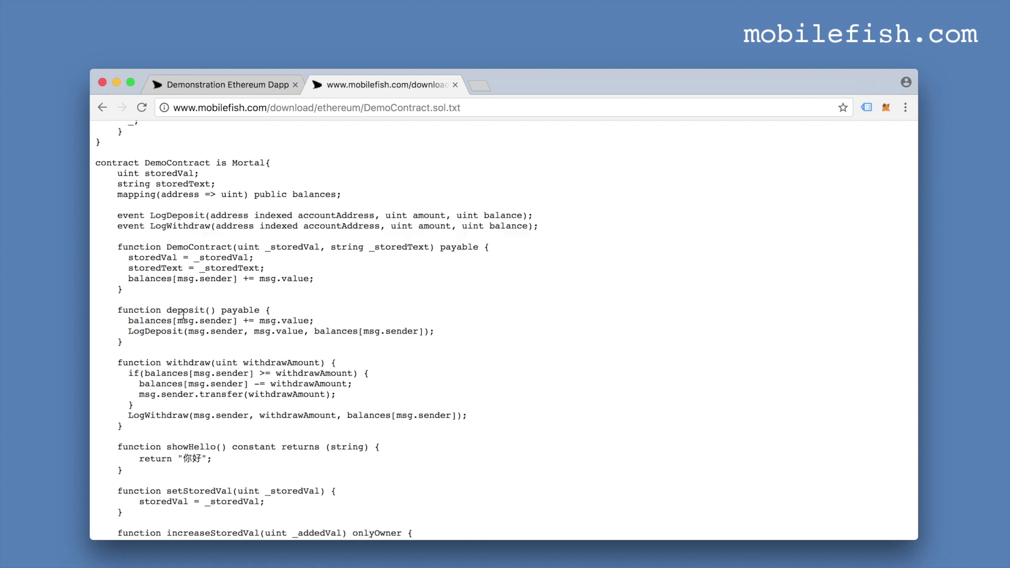
left_click_drag(178, 310, 176, 403)
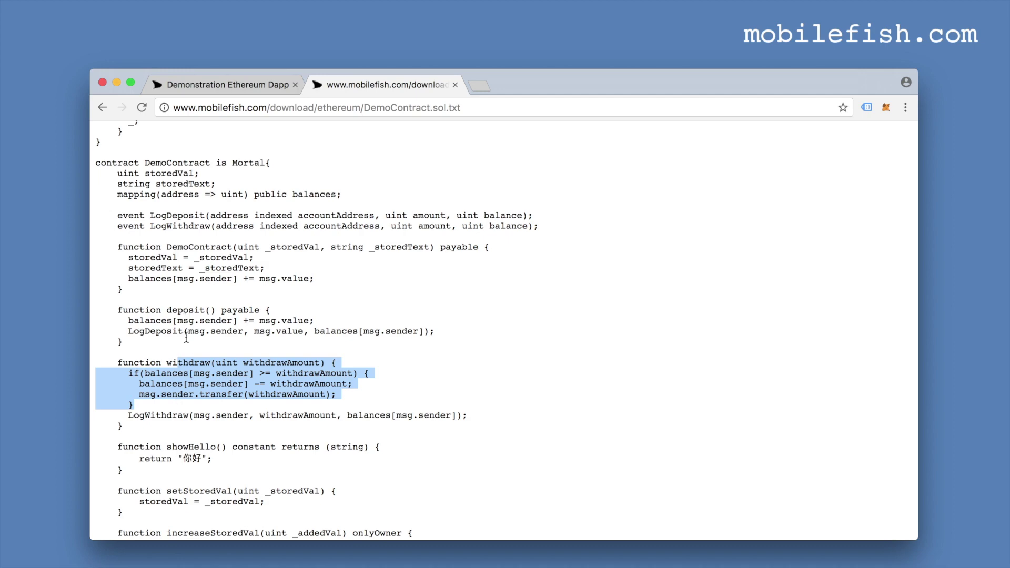
scroll(189, 316, "down", 5)
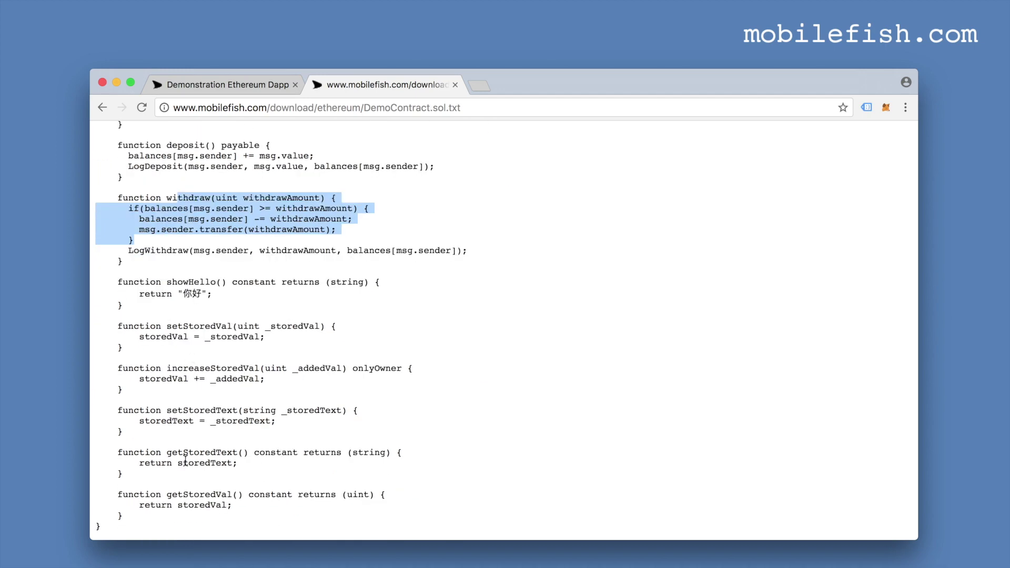
scroll(185, 462, "up", 9)
left_click(226, 85)
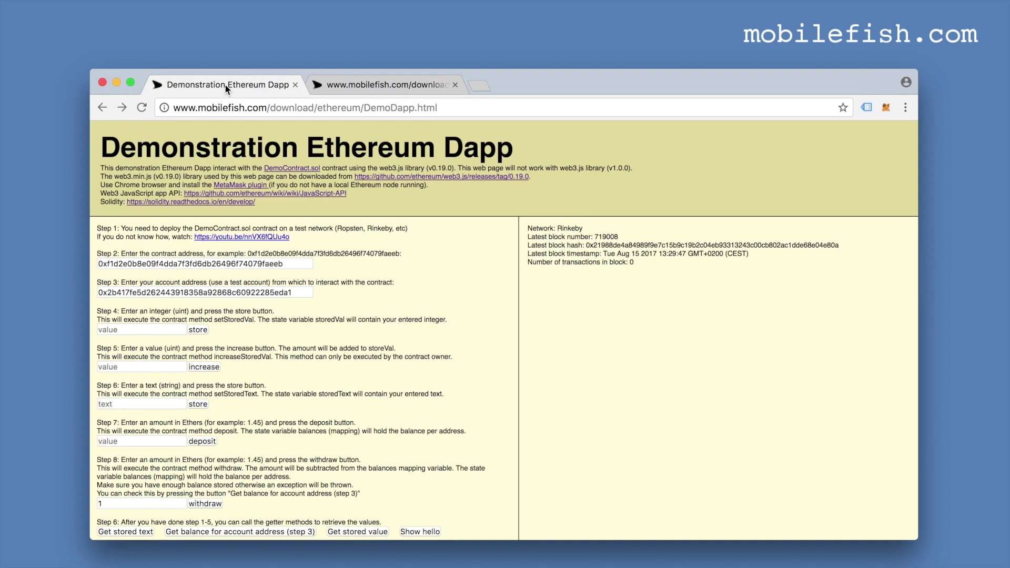
right_click(466, 265)
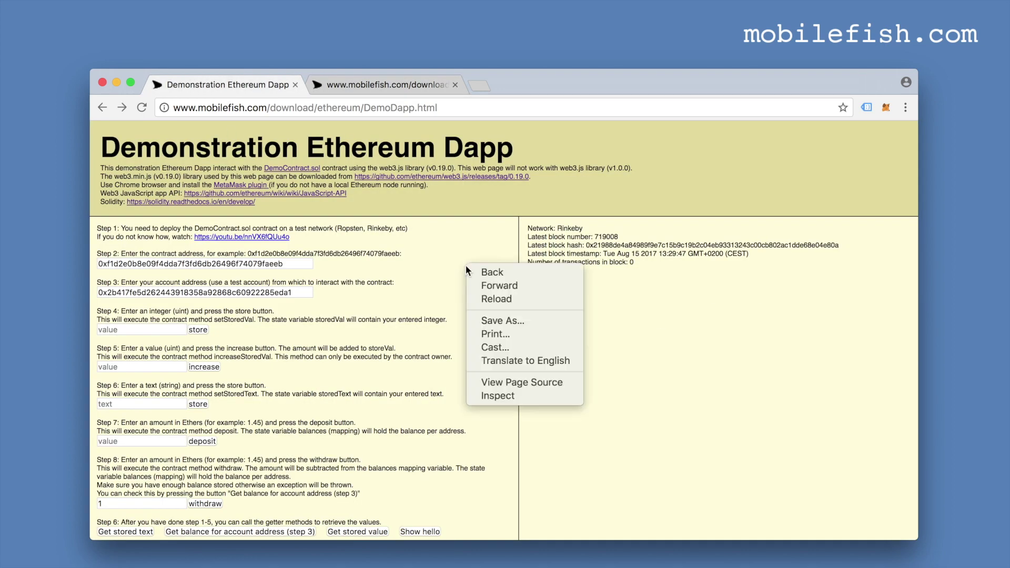
left_click(487, 382)
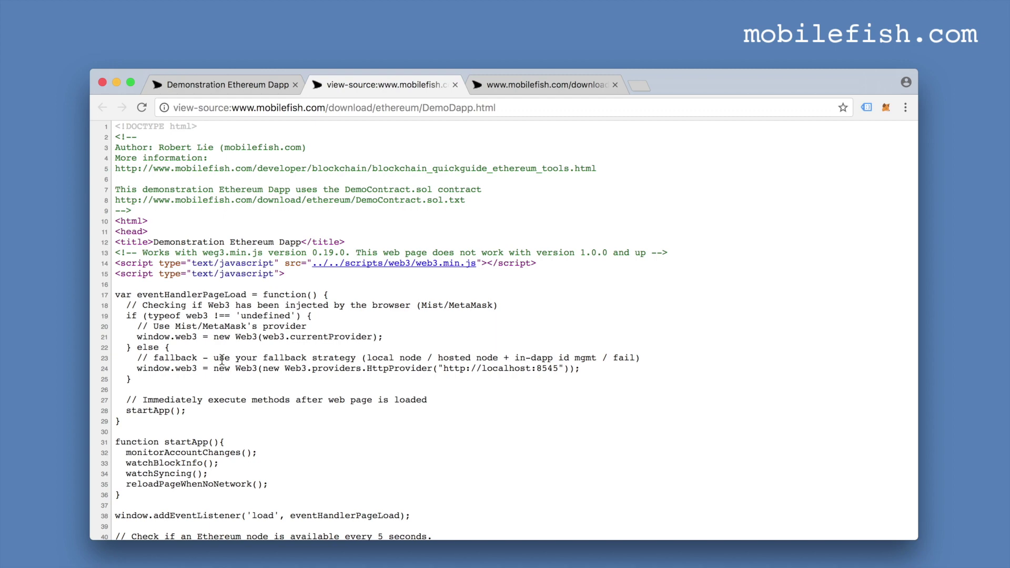
scroll(222, 359, "down", 5)
scroll(222, 359, "up", 3)
key("super+w")
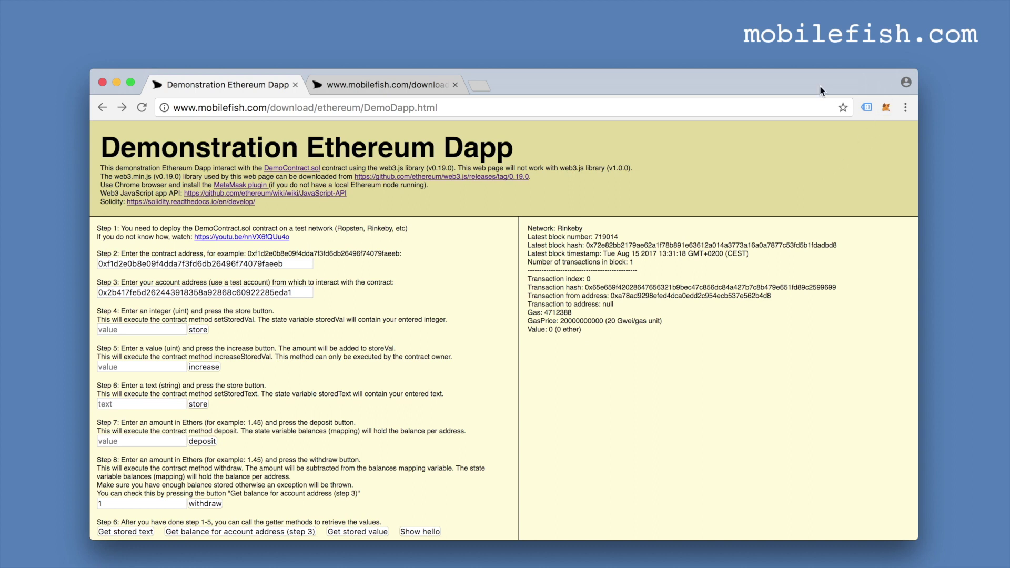
Disable the MetaMask extension on Chrome's Extensions page and close that page
left_click(342, 1)
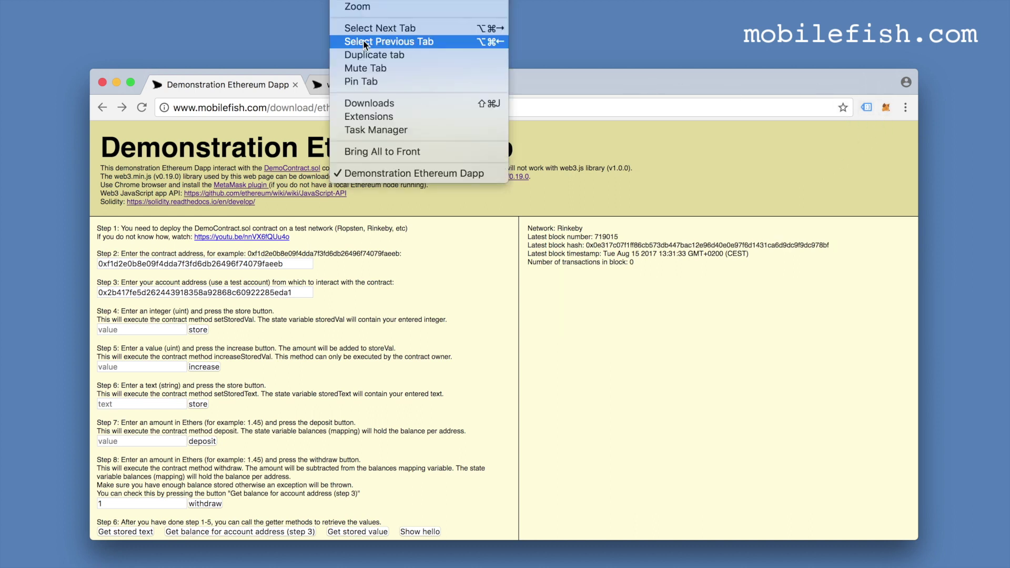
left_click(363, 112)
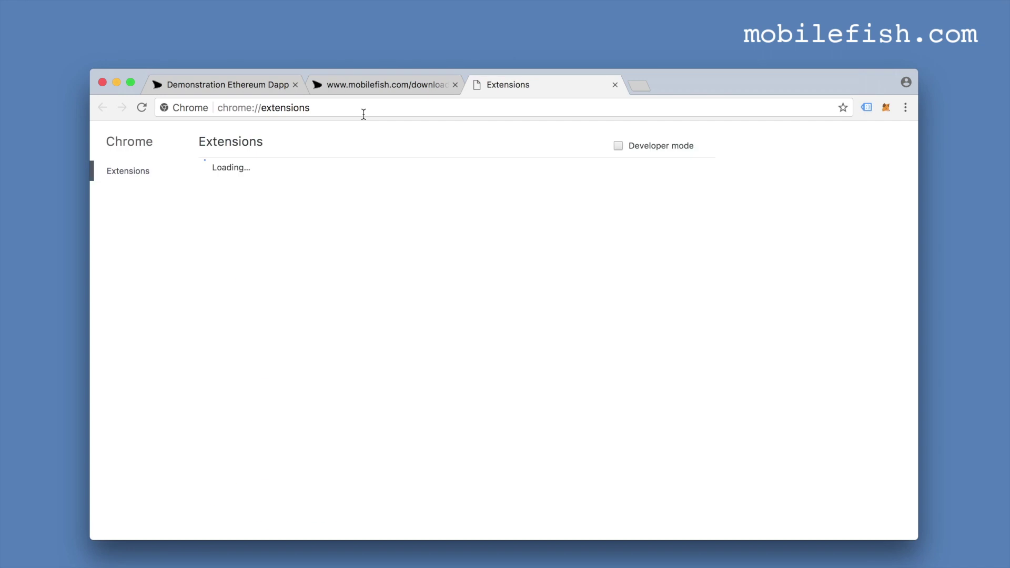
scroll(290, 347, "down", 3)
scroll(289, 348, "down", 3)
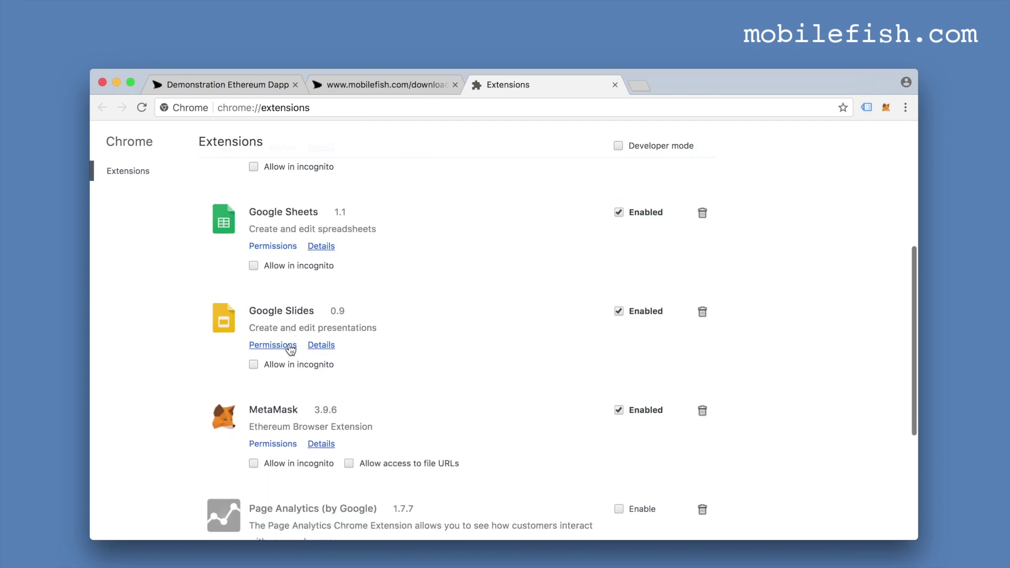
left_click(619, 411)
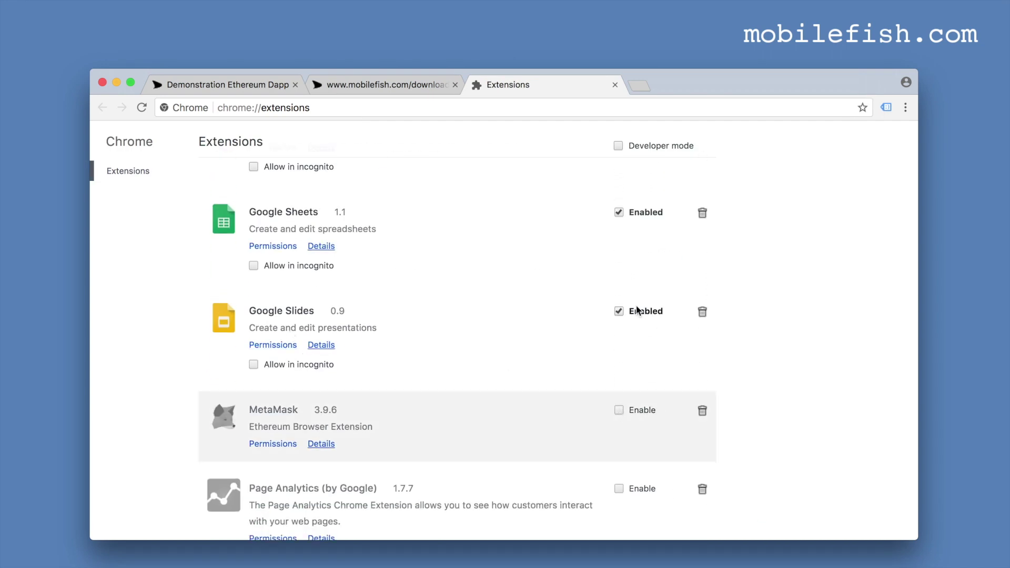
left_click(614, 84)
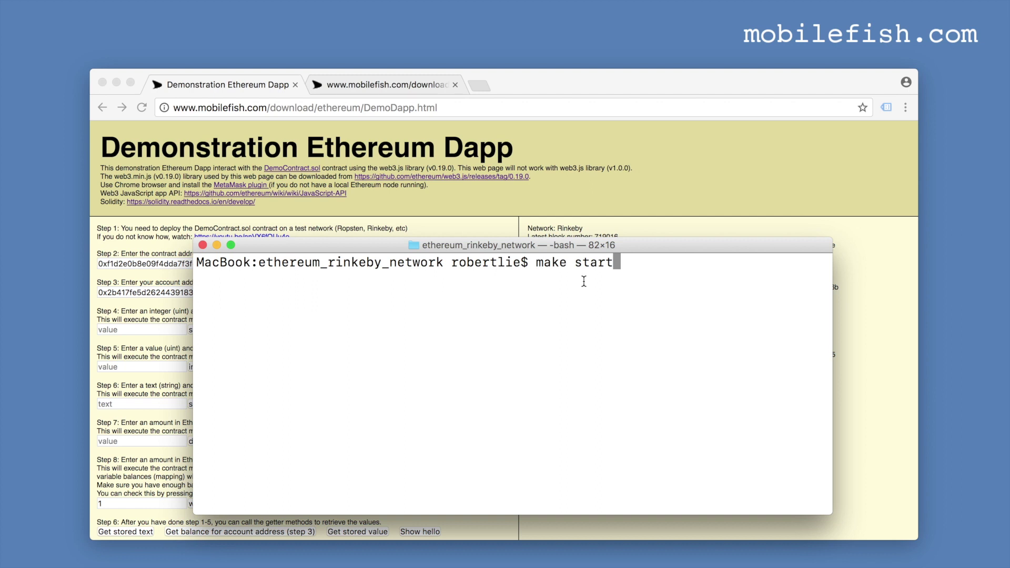
Start the local geth Rinkeby node with make start and reload the Dapp page
key("Return")
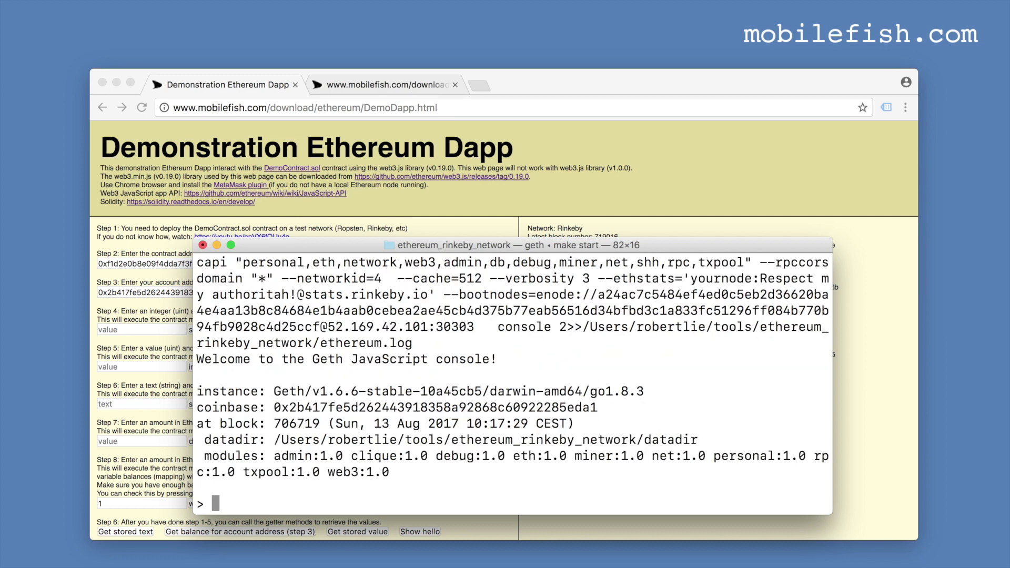
left_click(142, 111)
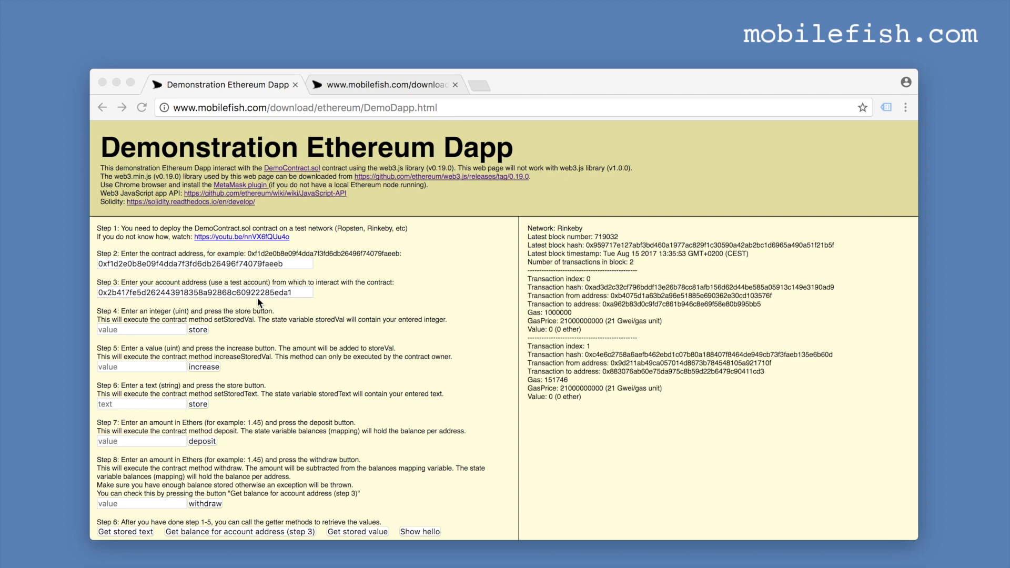
Read the stored text, account balance, stored value and hello greeting, then re-read text and value
scroll(200, 389, "down", 2)
left_click(140, 484)
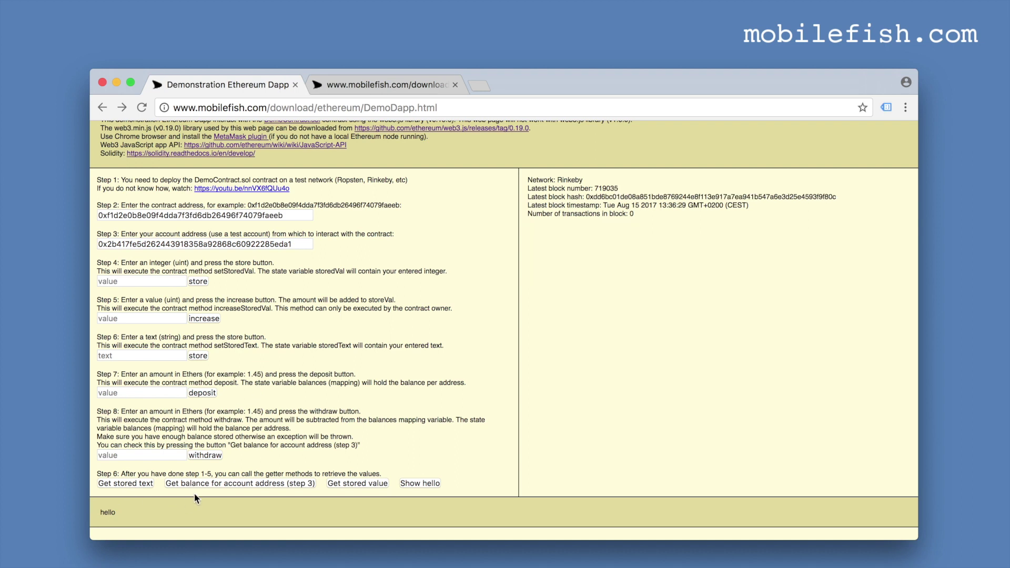
left_click(205, 484)
left_click(340, 484)
left_click(417, 483)
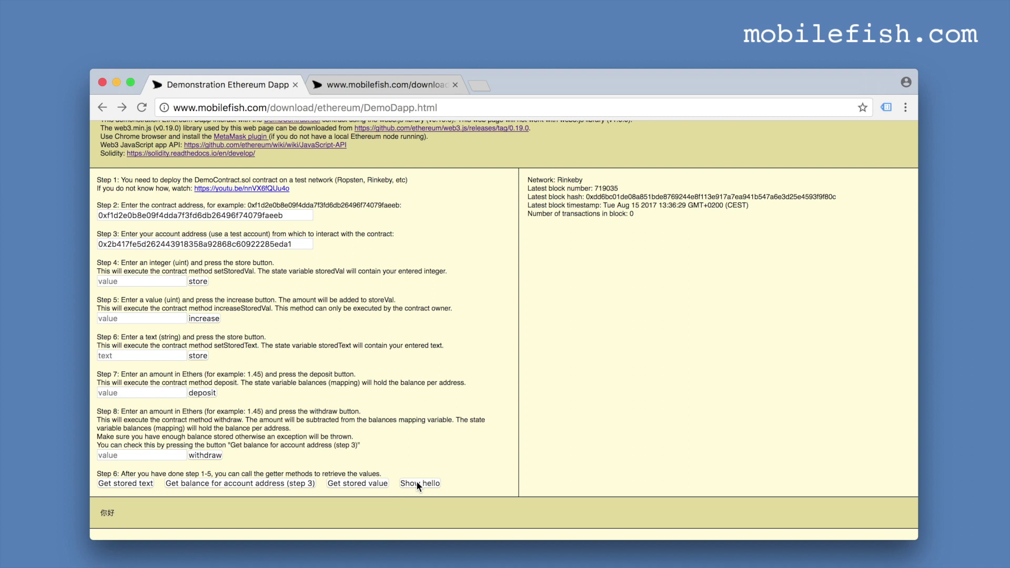
left_click(127, 482)
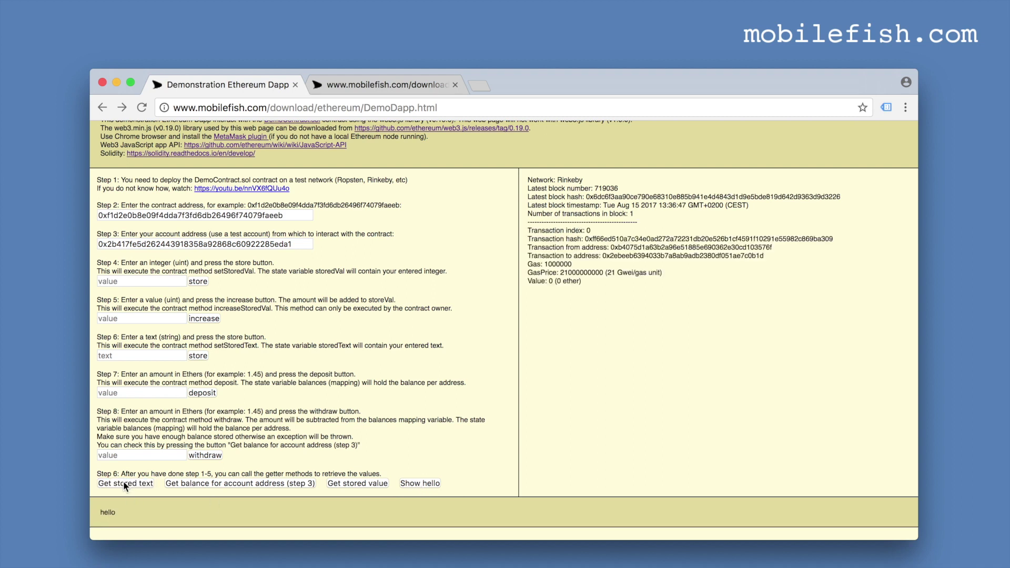
left_click(360, 484)
Store the integer 1 via Step 4, retrying after dismissing the authentication error
left_click(150, 283)
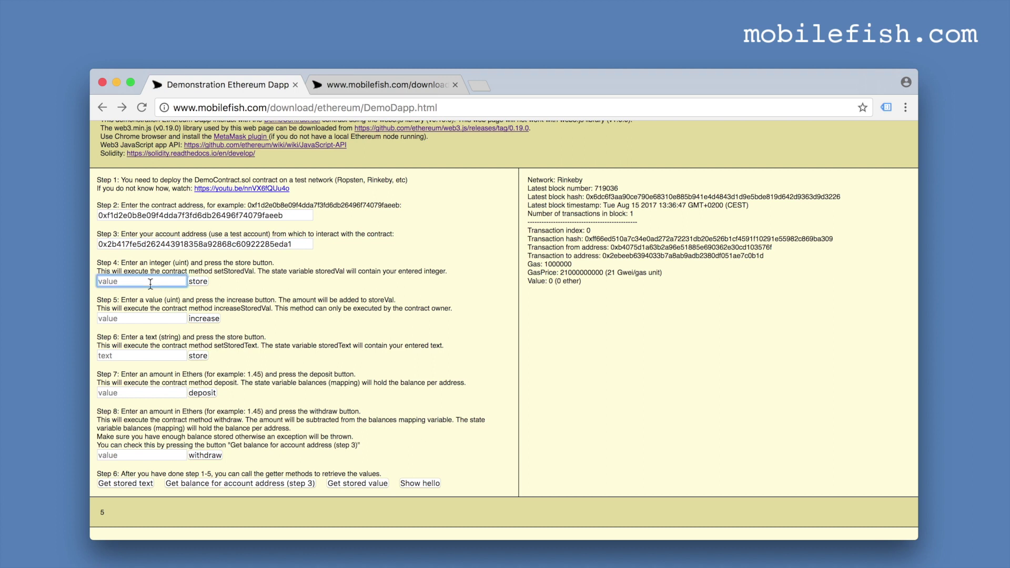
type("1")
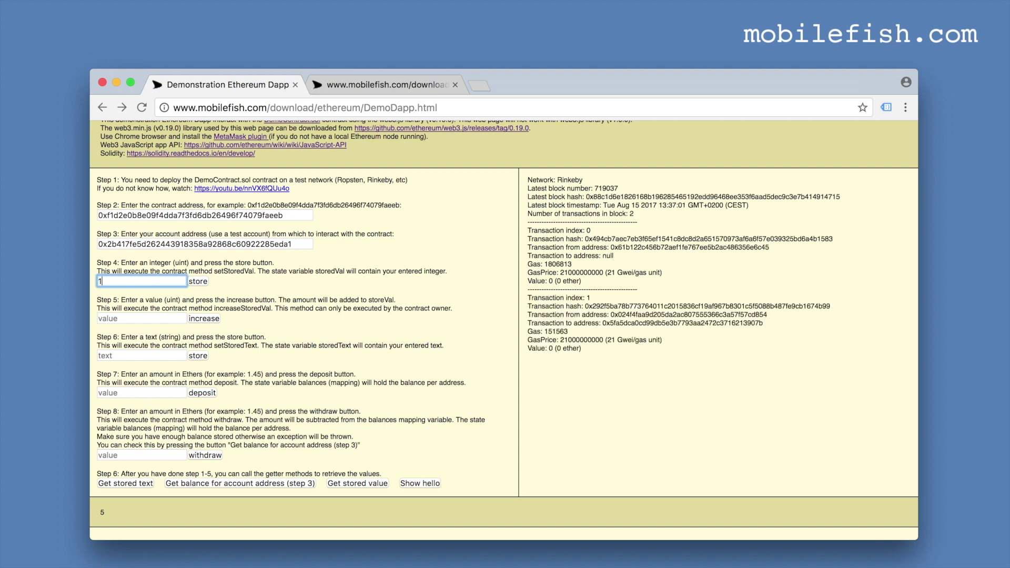
left_click(201, 283)
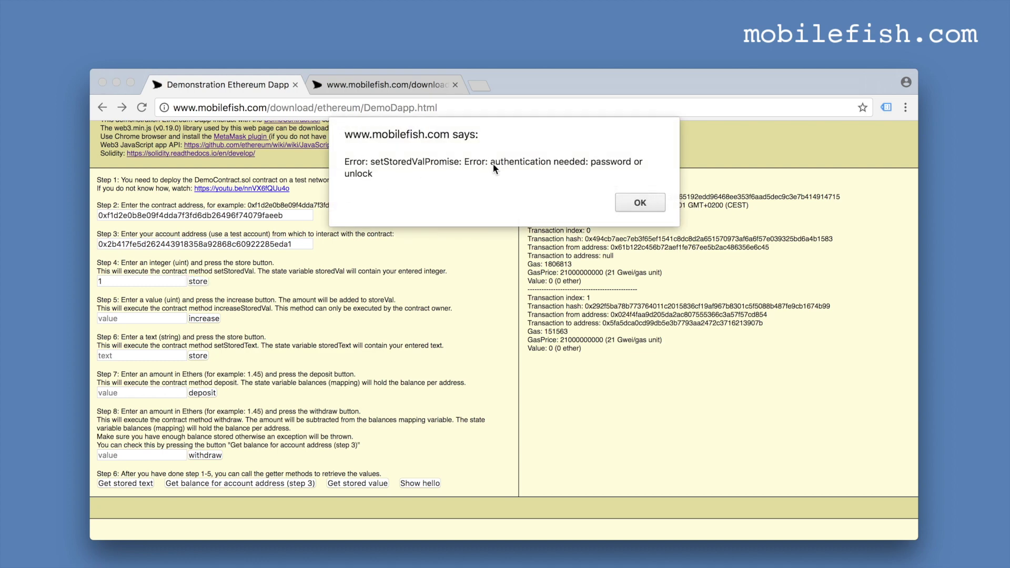
left_click(639, 203)
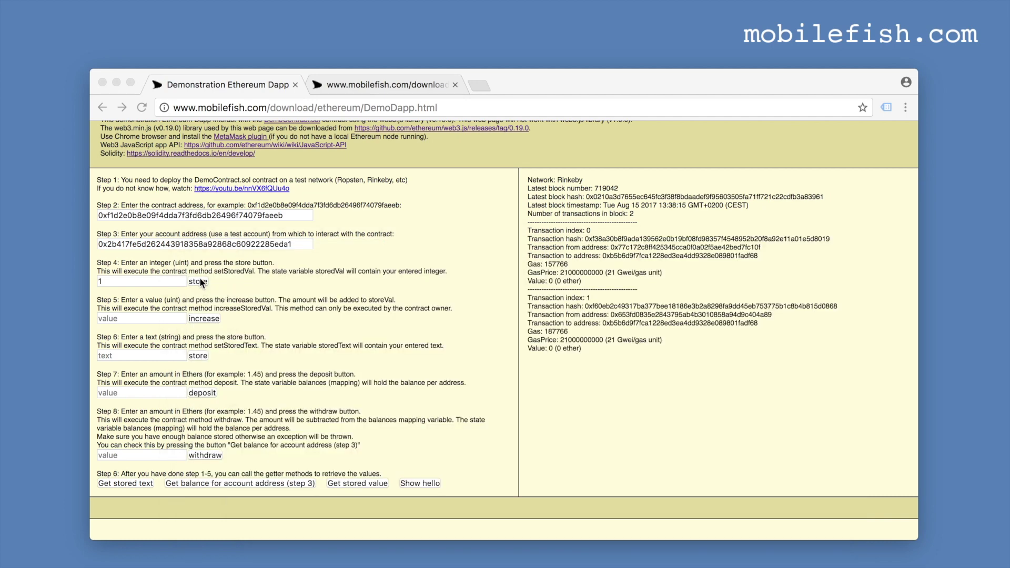
left_click(199, 281)
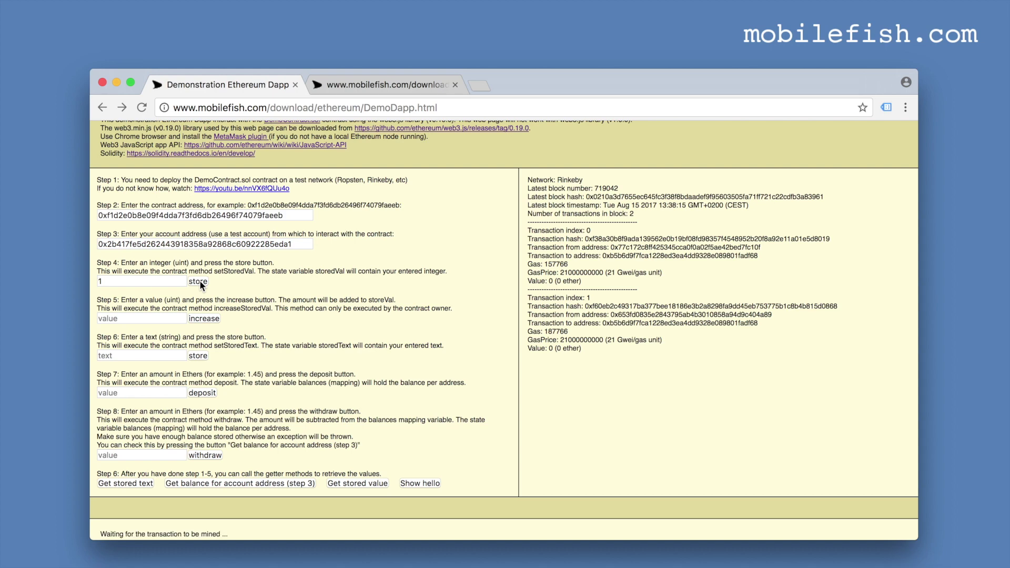
Read back the stored value, now 1, after the transaction is mined
scroll(210, 400, "down", 1)
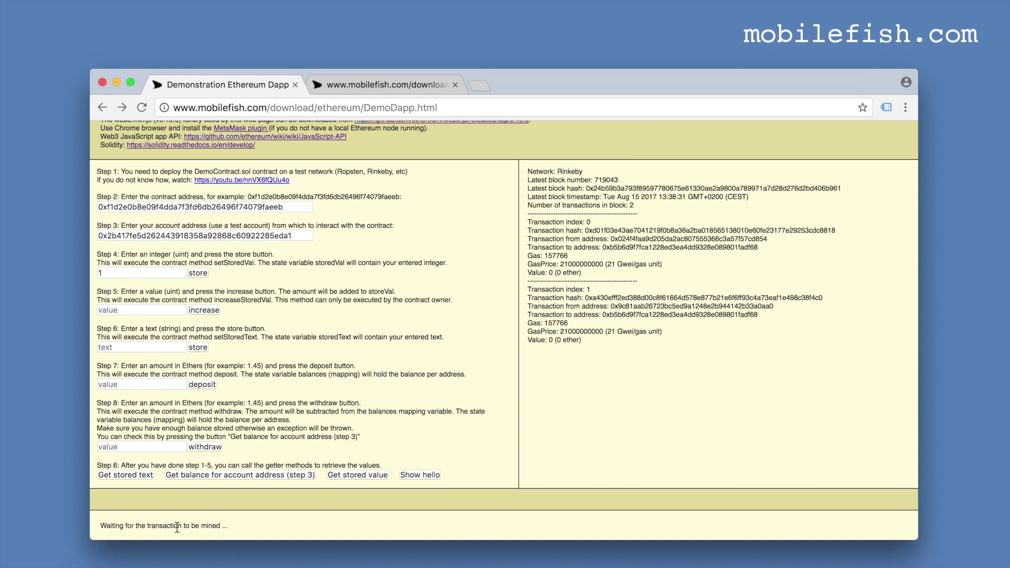
scroll(248, 517, "down", 5)
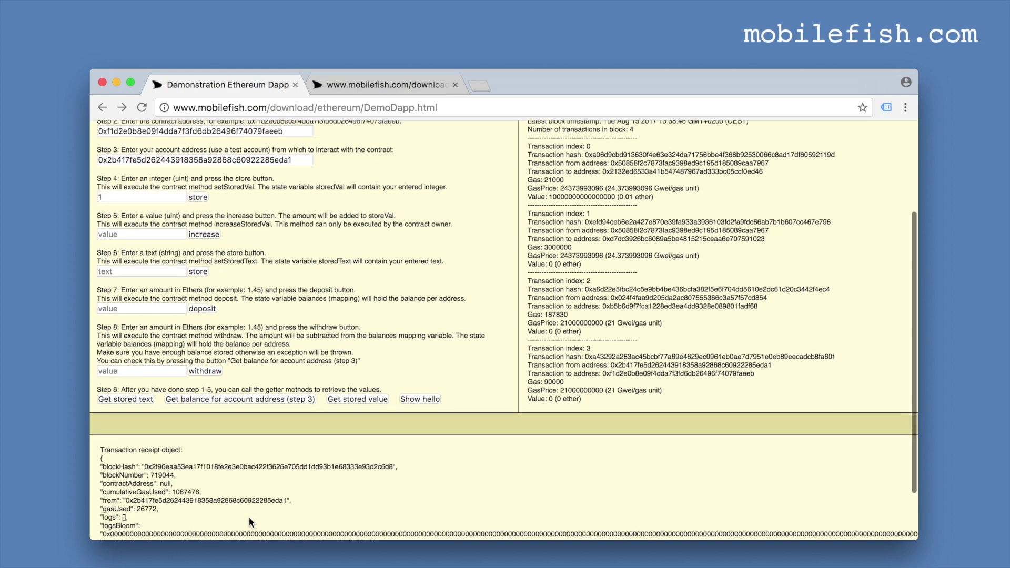
scroll(249, 517, "up", 4)
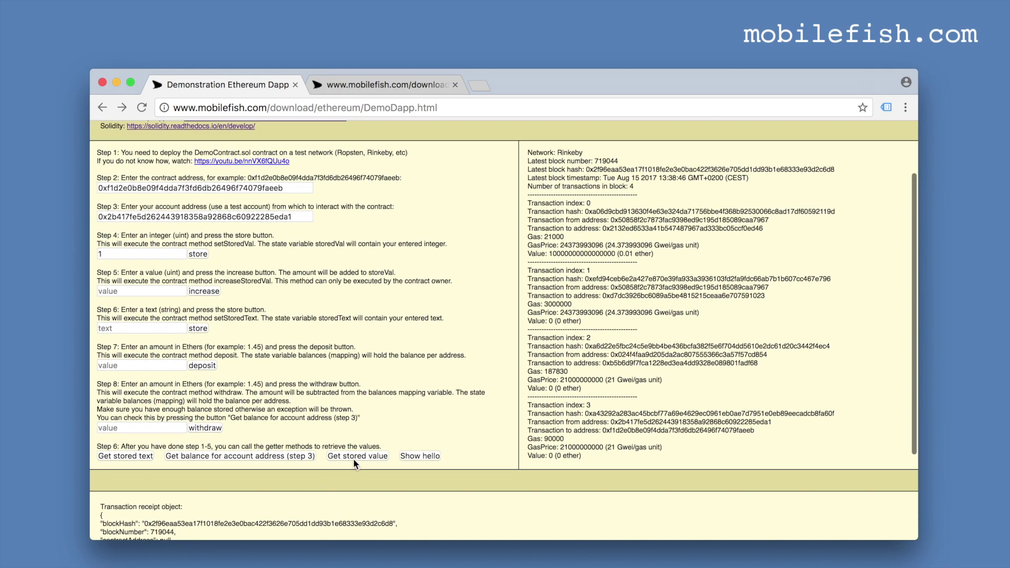
left_click(355, 456)
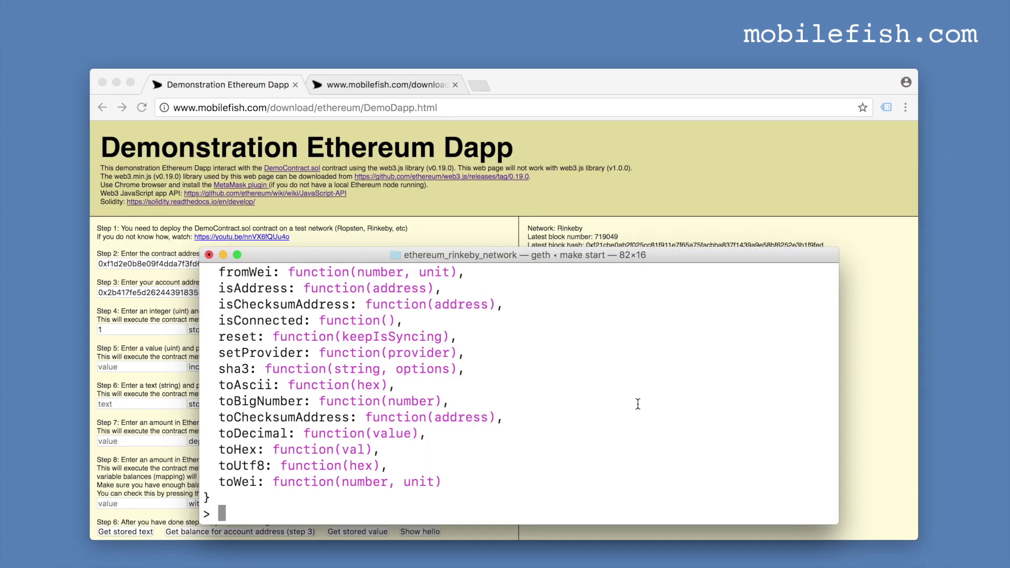
Exit the geth console and return to the Dapp page in Chrome
type("exit")
key("Return")
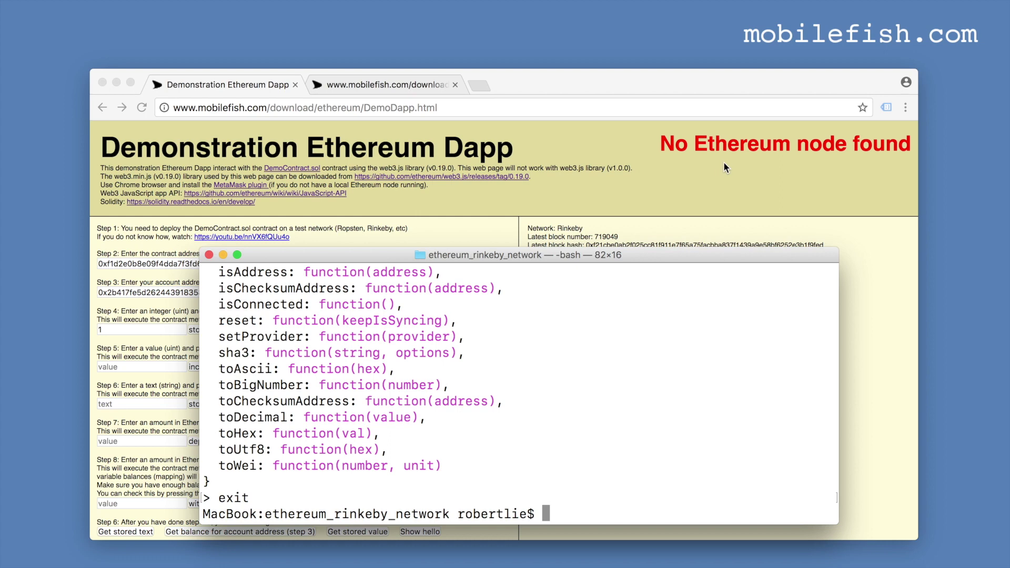
left_click(876, 150)
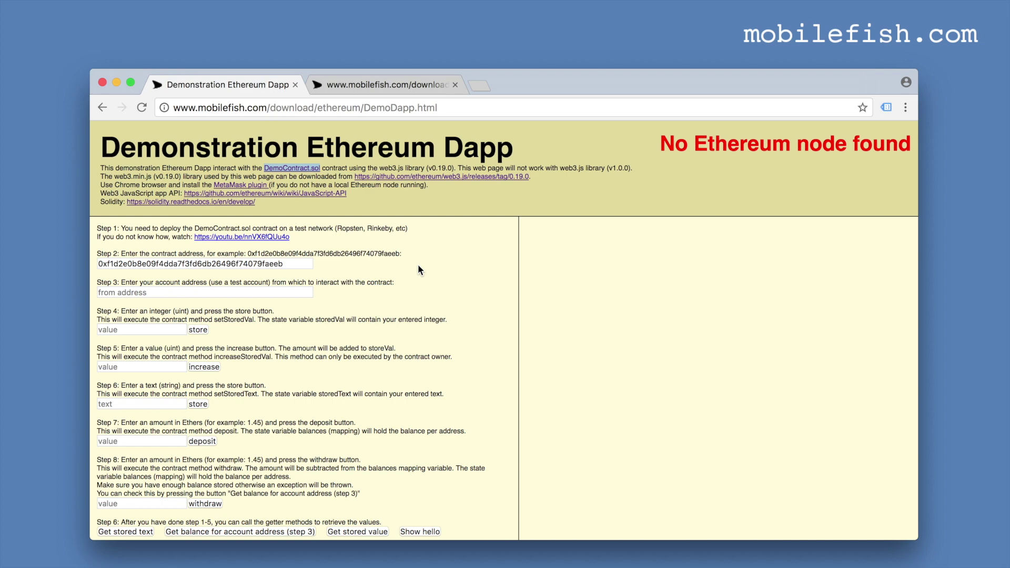
View the Dapp page's source code from the page's context menu
right_click(453, 264)
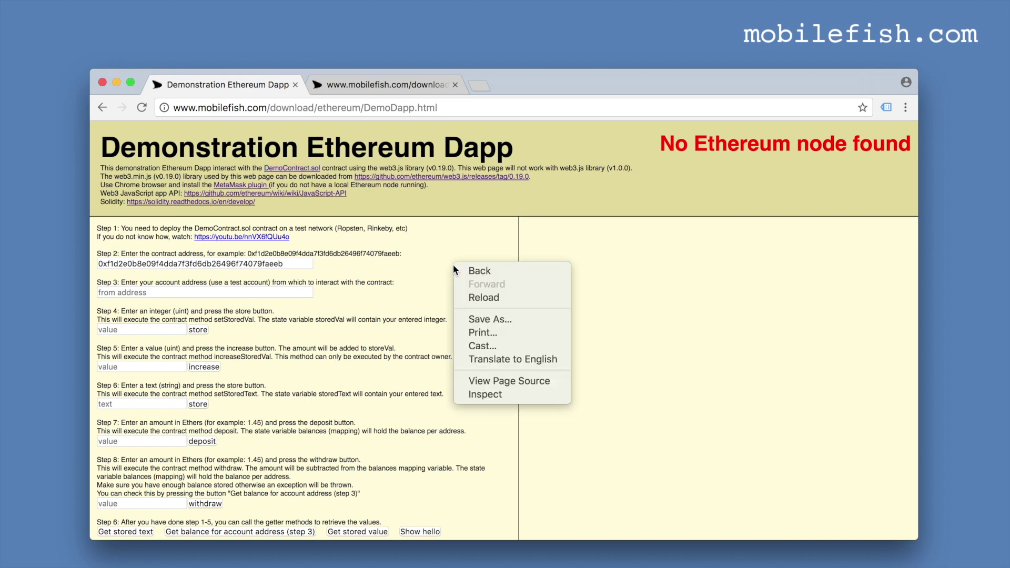
left_click(469, 381)
scroll(468, 377, "down", 5)
scroll(469, 377, "up", 5)
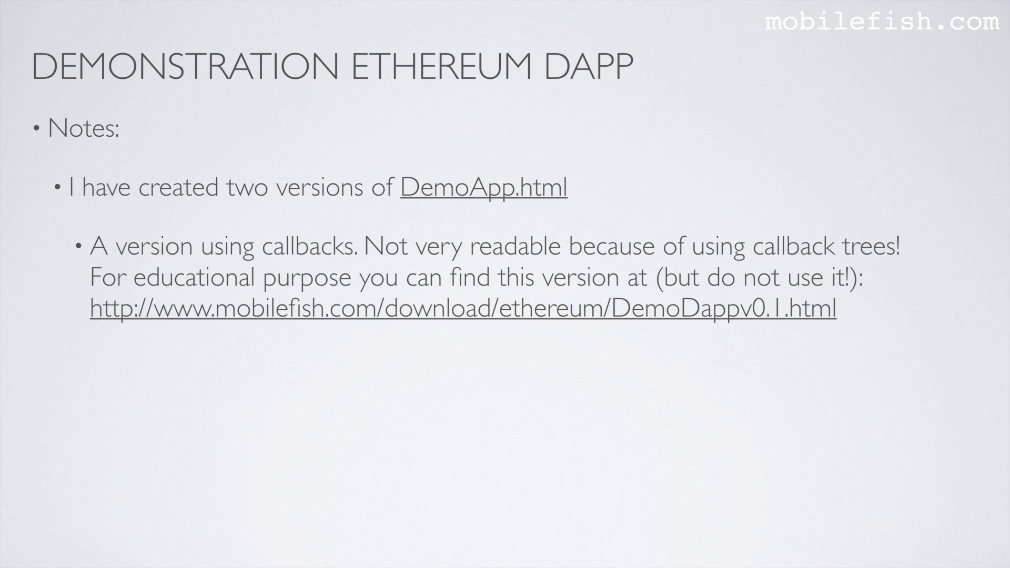
Reveal the bullets on the Promise-based version and the vanilla JavaScript and web3.js design
key("Right")
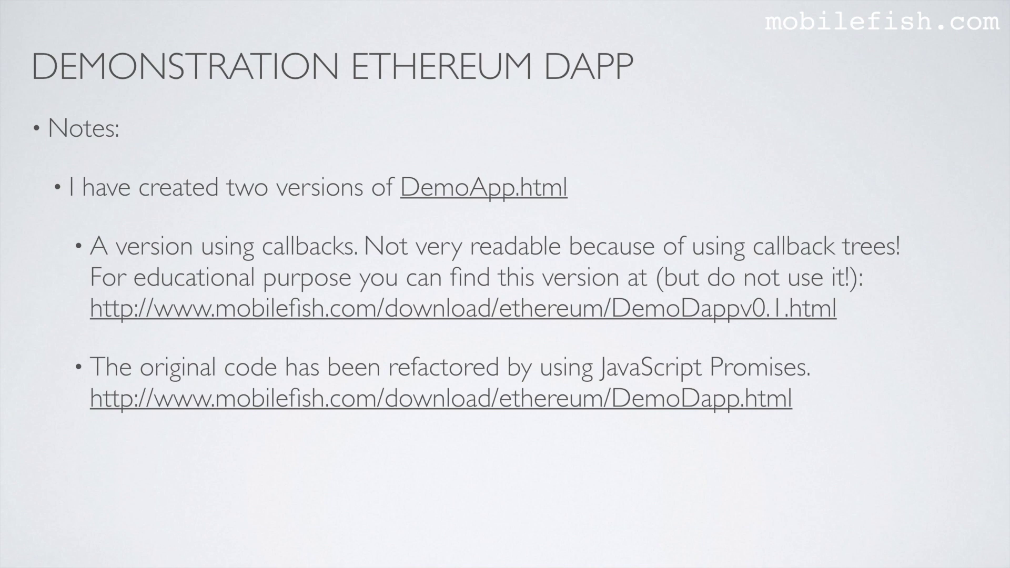
key("Right")
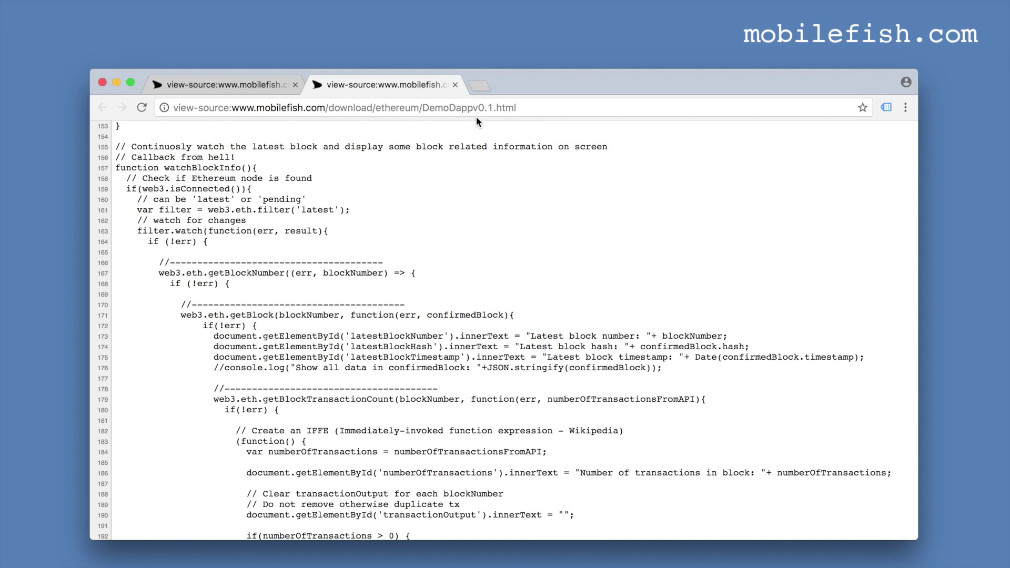
Scroll through the callback-based watchBlockInfo code in the DemoDappv0.1.html source
scroll(476, 126, "down", 1)
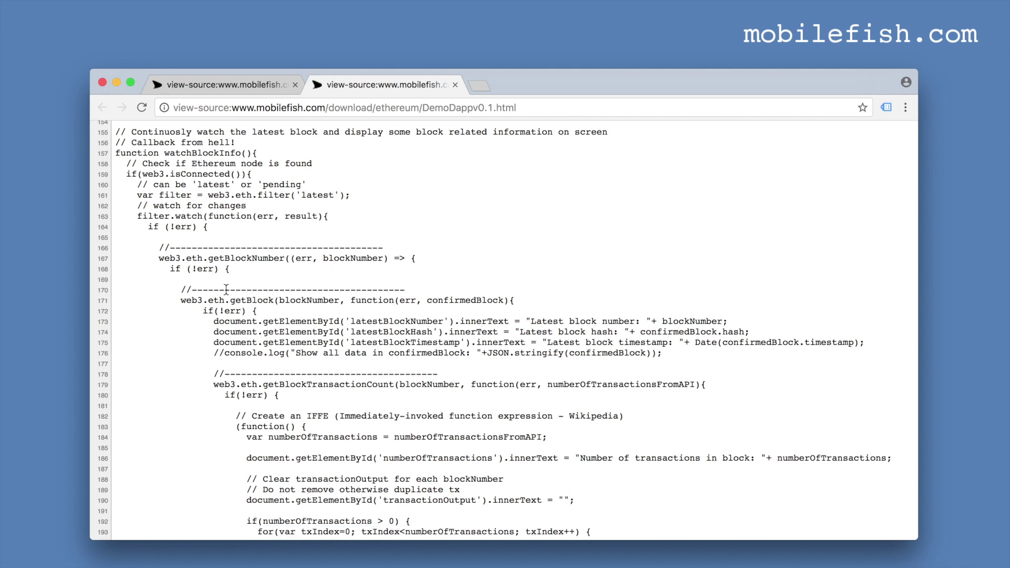
scroll(281, 371, "down", 20)
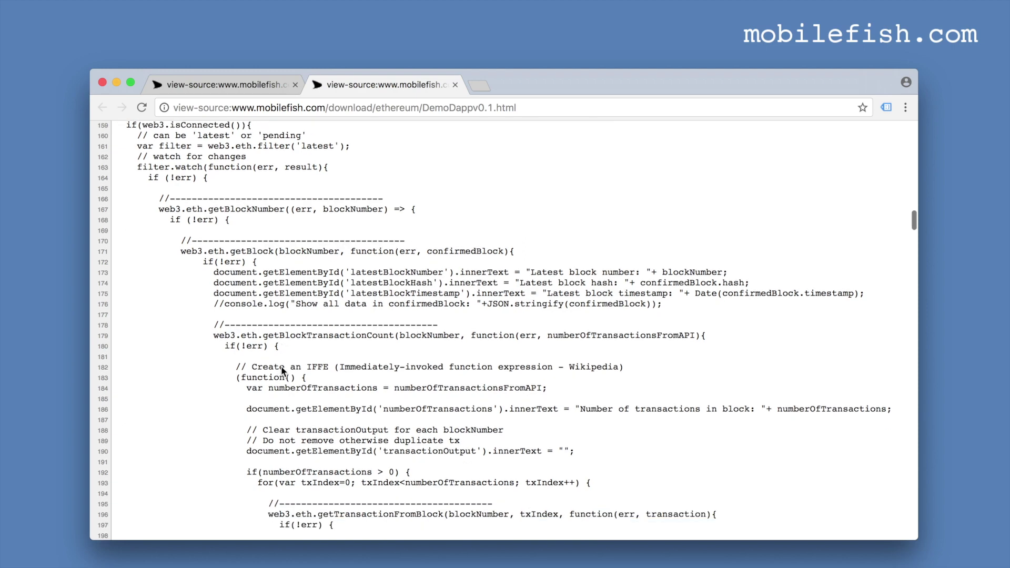
scroll(282, 366, "down", 20)
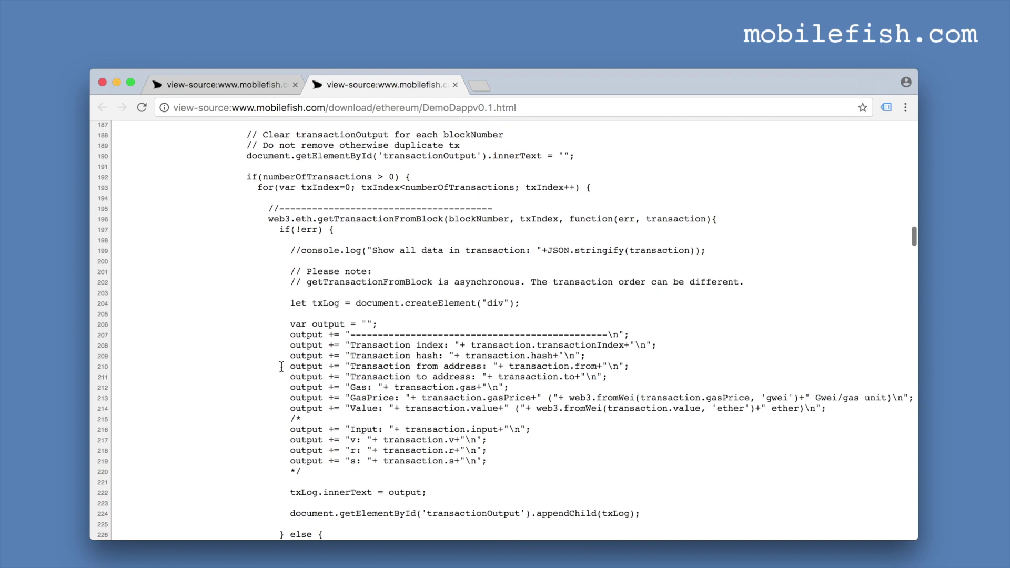
scroll(281, 371, "down", 6)
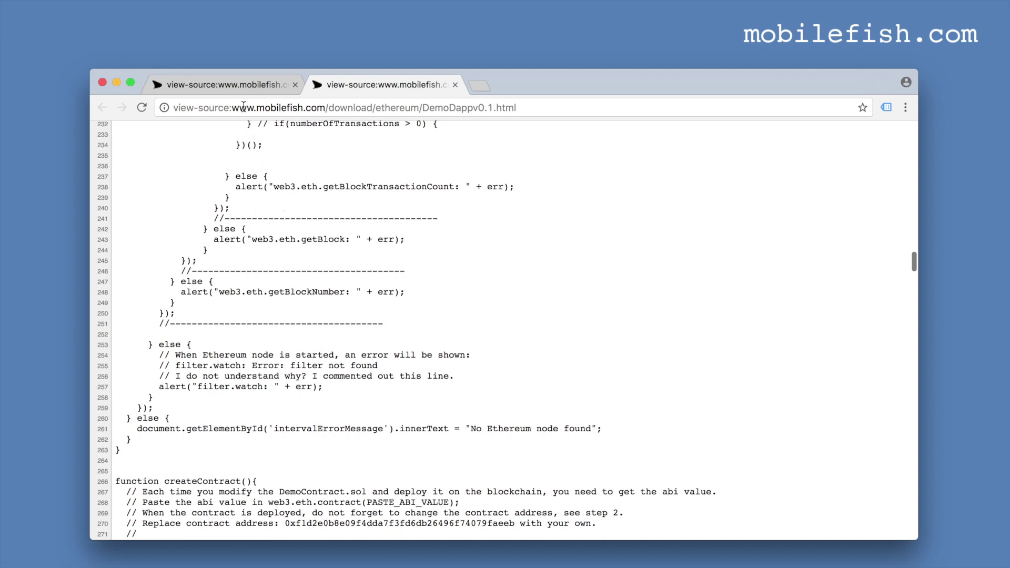
In the DemoDapp.html source, highlight the watchBlockInfo Promise chain on lines 113–130
left_click(242, 87)
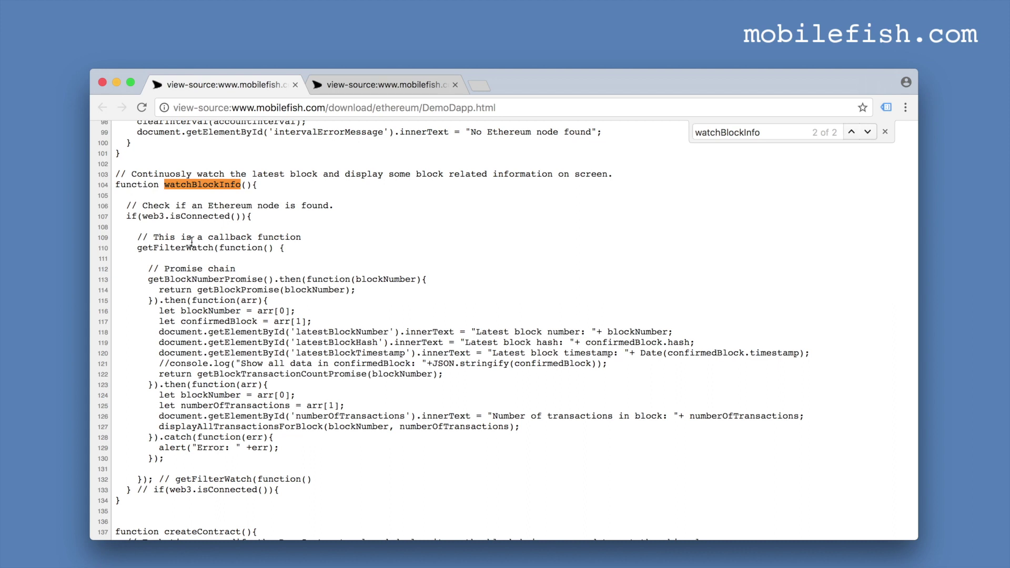
left_click_drag(129, 210, 144, 326)
left_click_drag(148, 280, 174, 459)
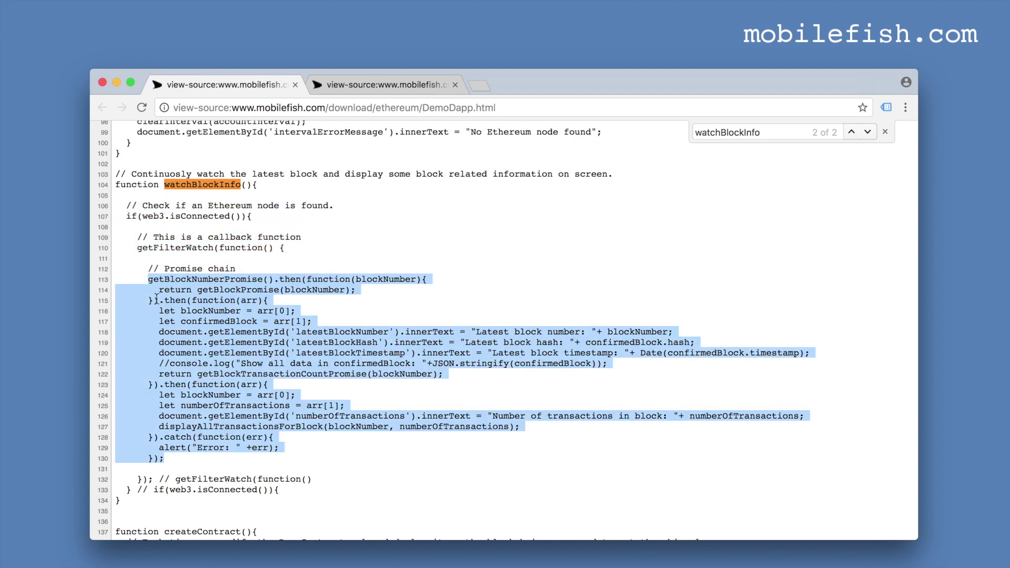